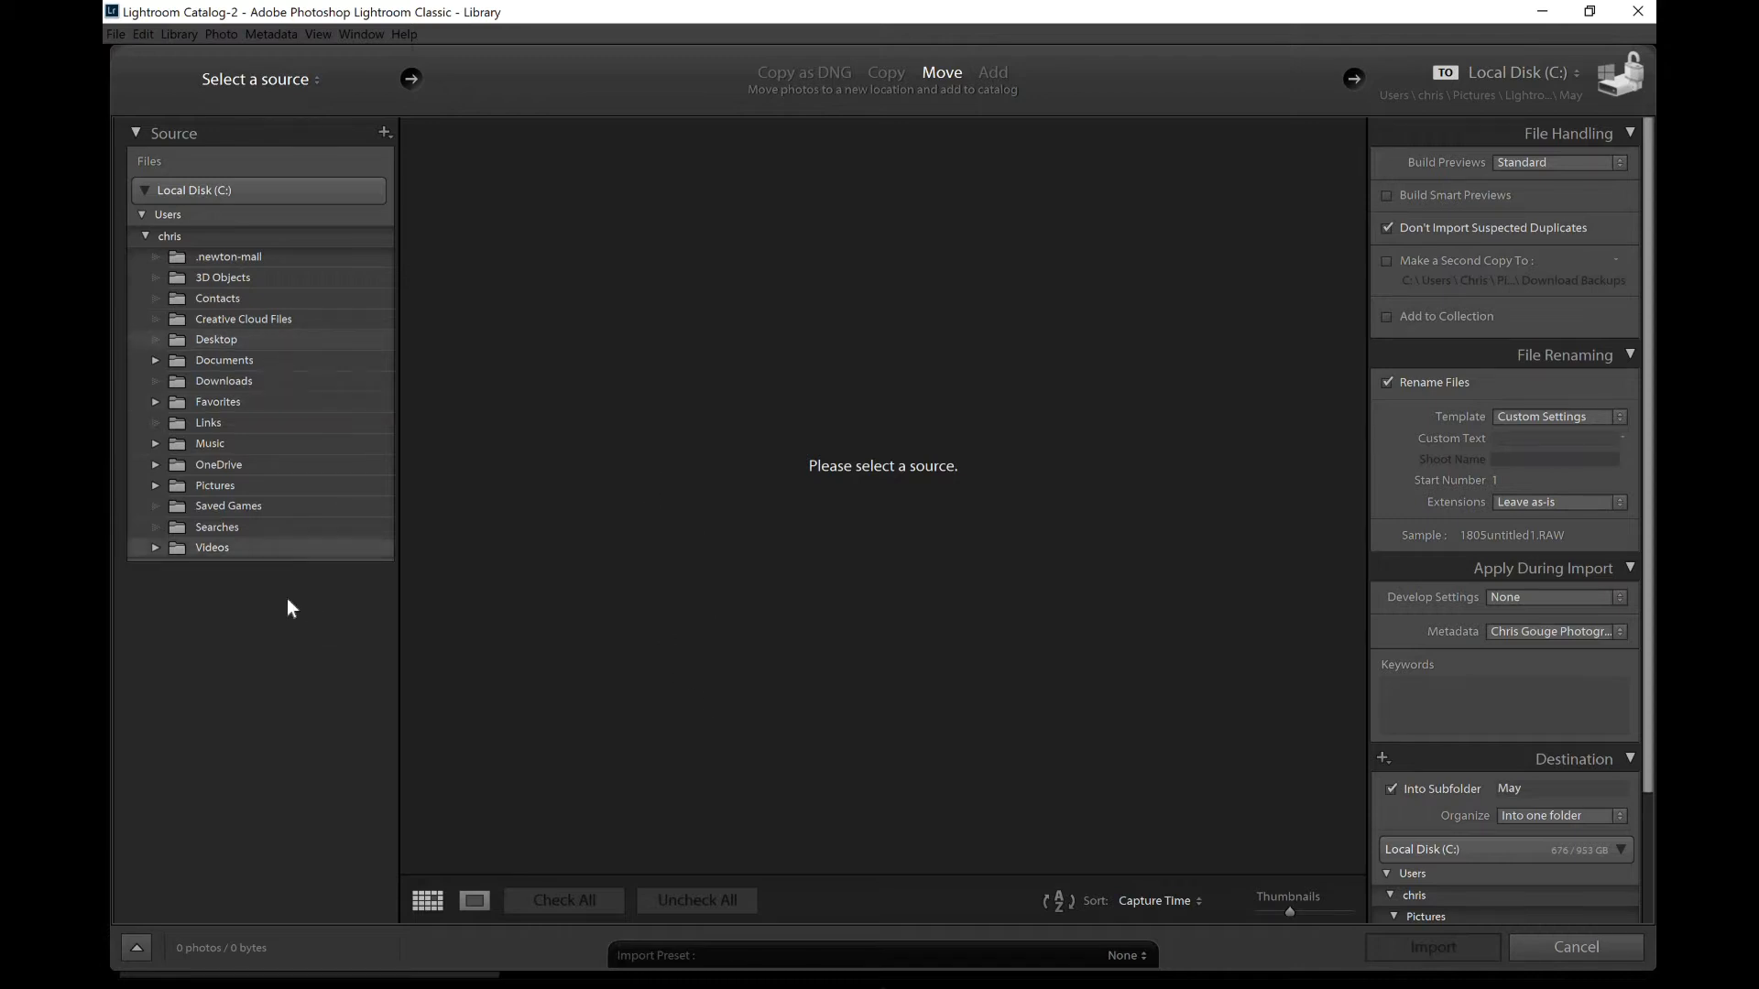
- Select the Desktop folder as the import source and set the custom text for file renaming to CarlisleCathedral
left_click(223, 326)
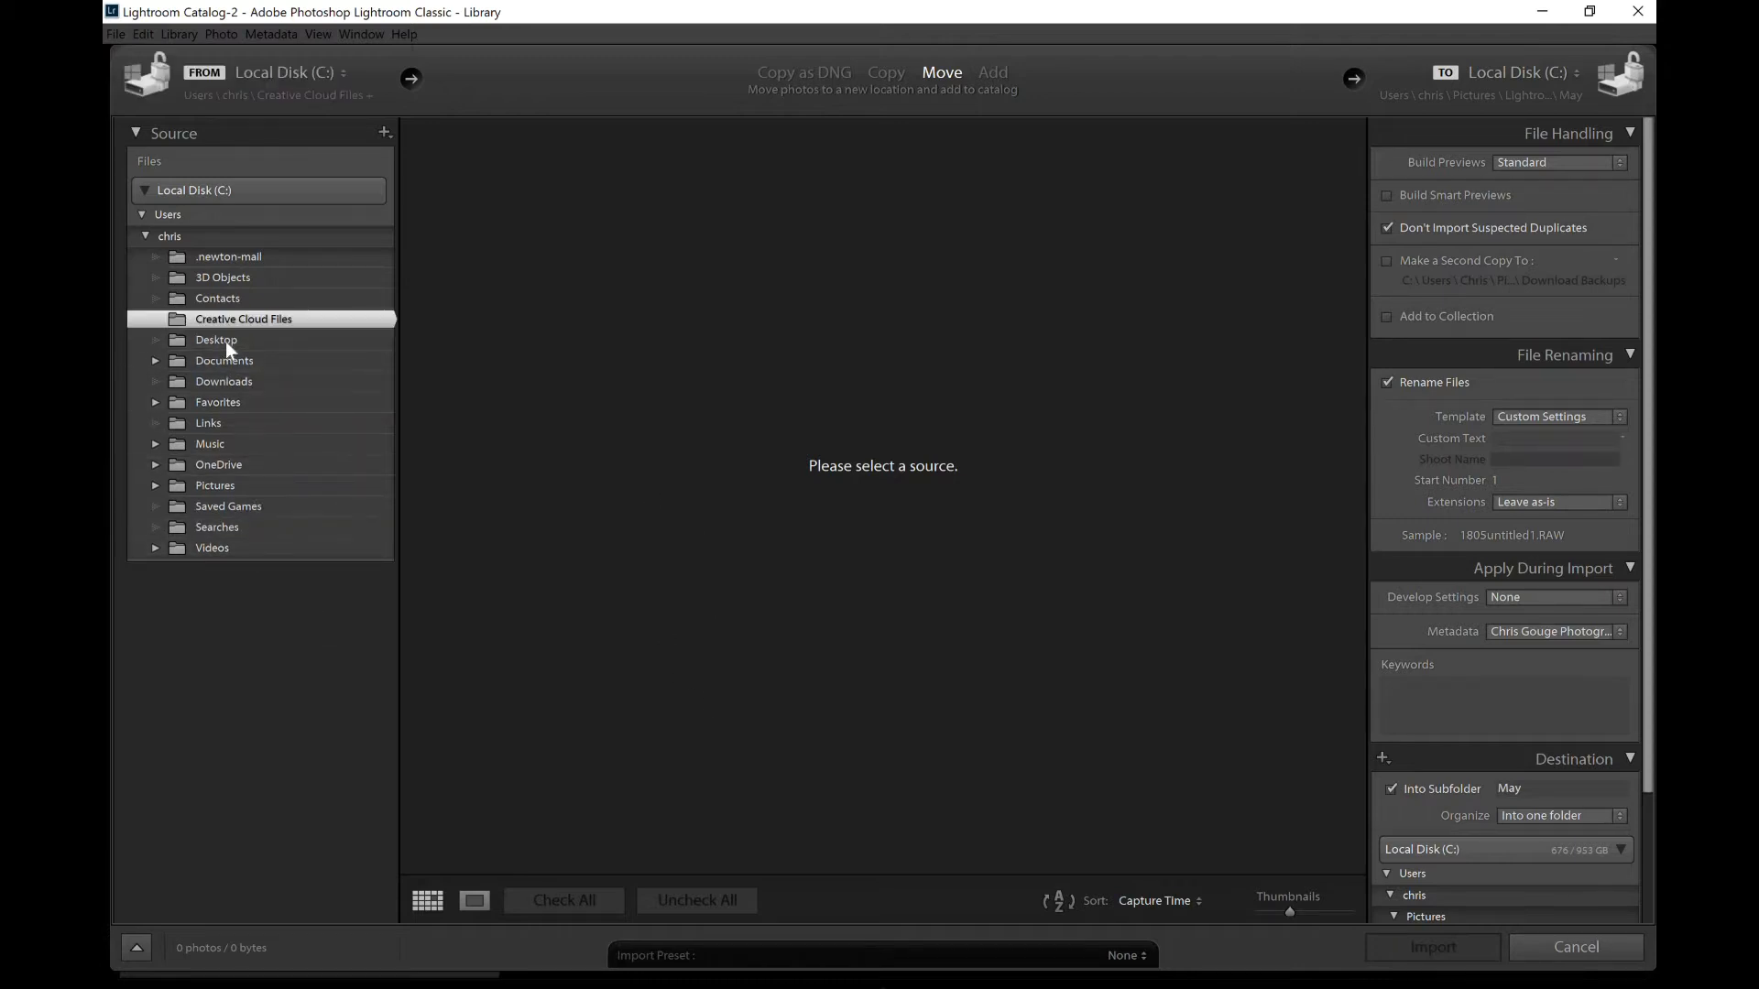
left_click(225, 341)
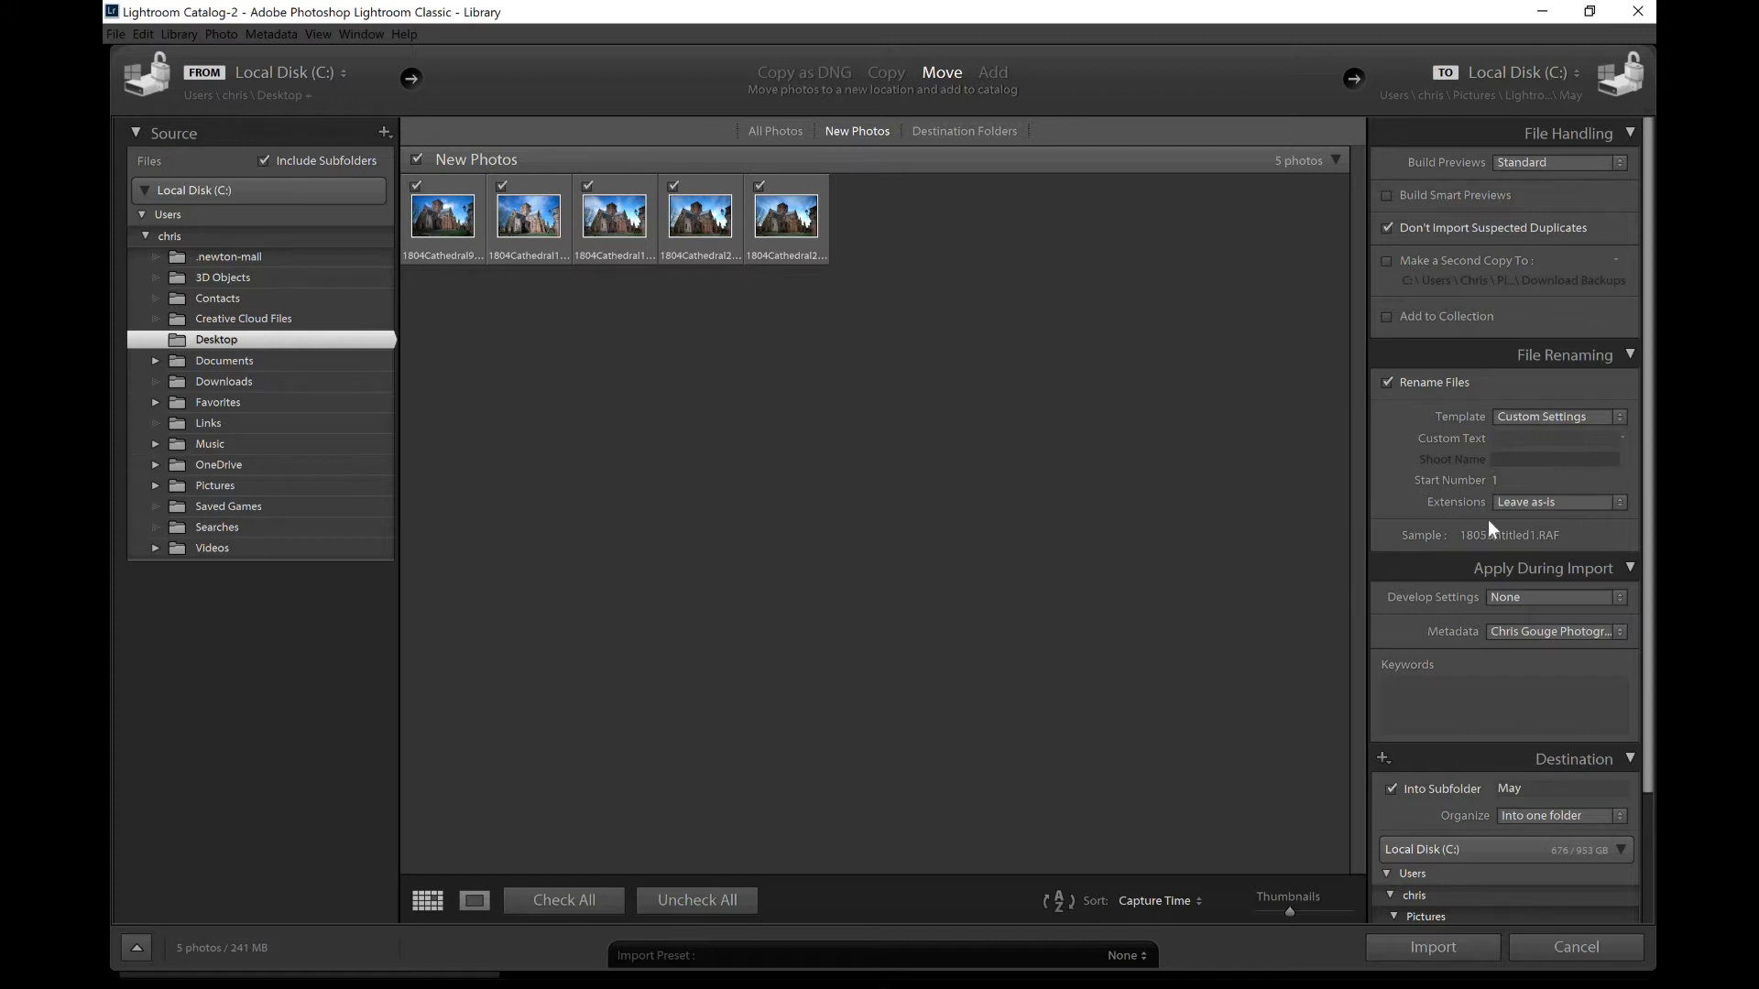
left_click(1508, 441)
type("Carl")
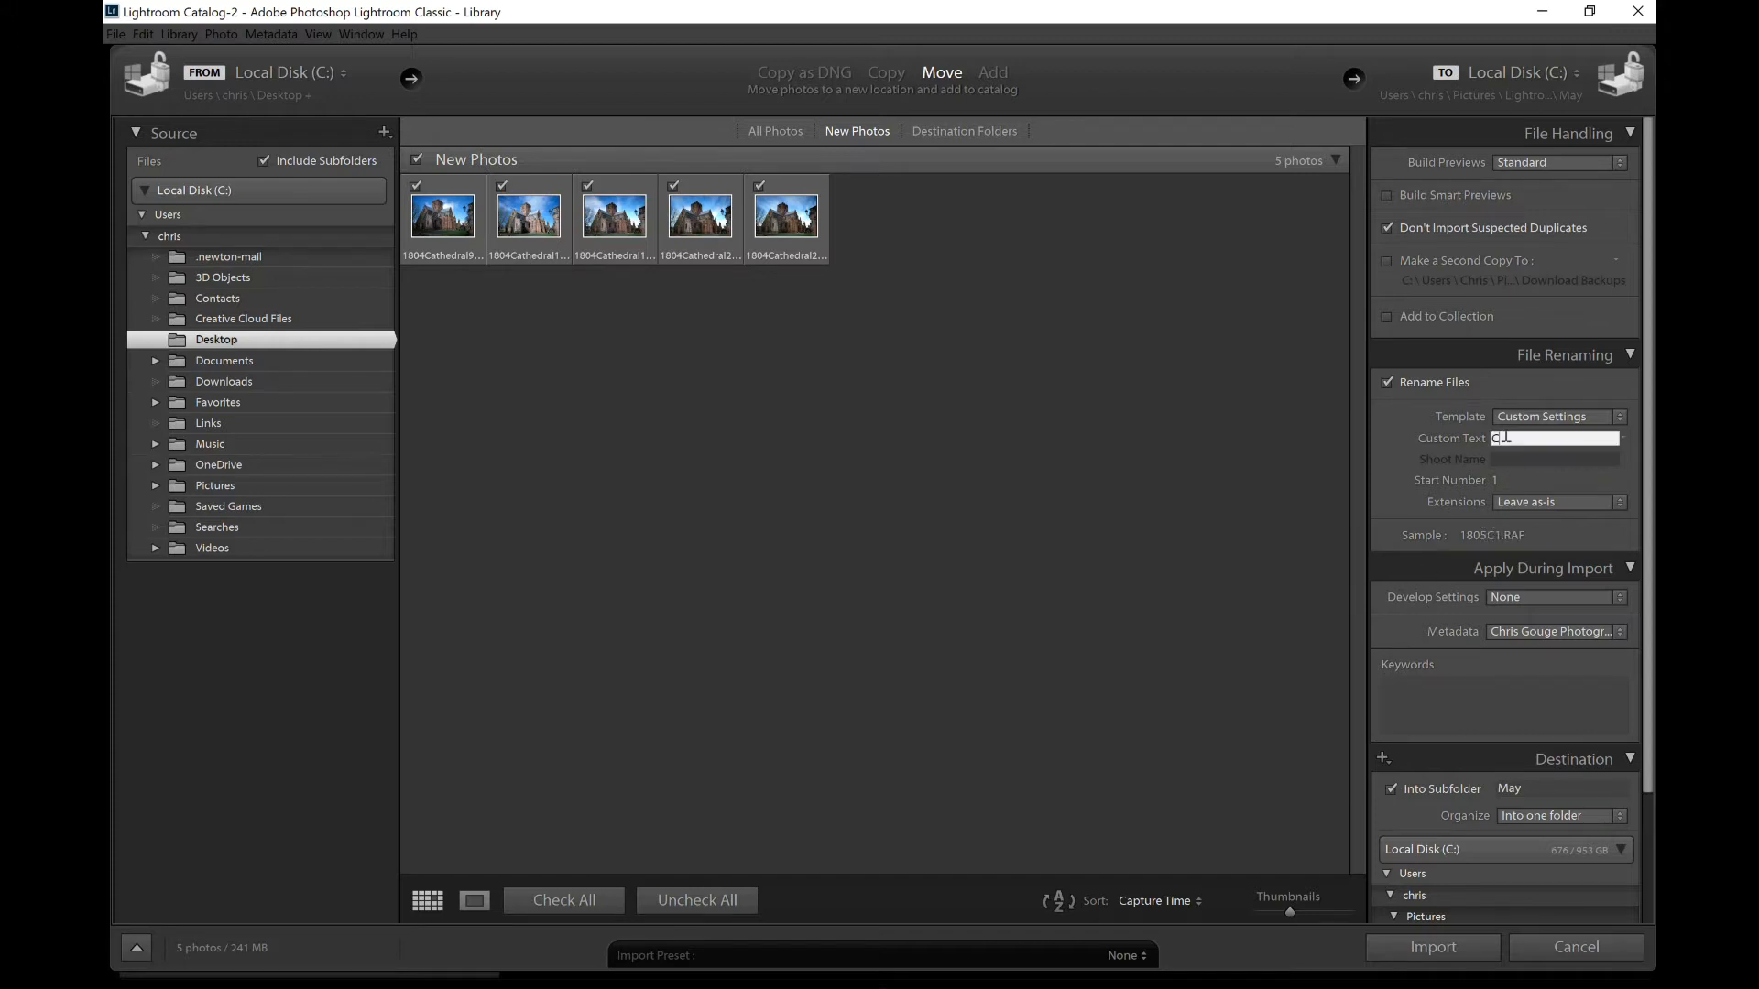
type("isle")
key("BackSpace")
type("Cathedral")
- Set the import destination to the May folder inside 2018, without placing the photos into a subfolder
left_click(1491, 704)
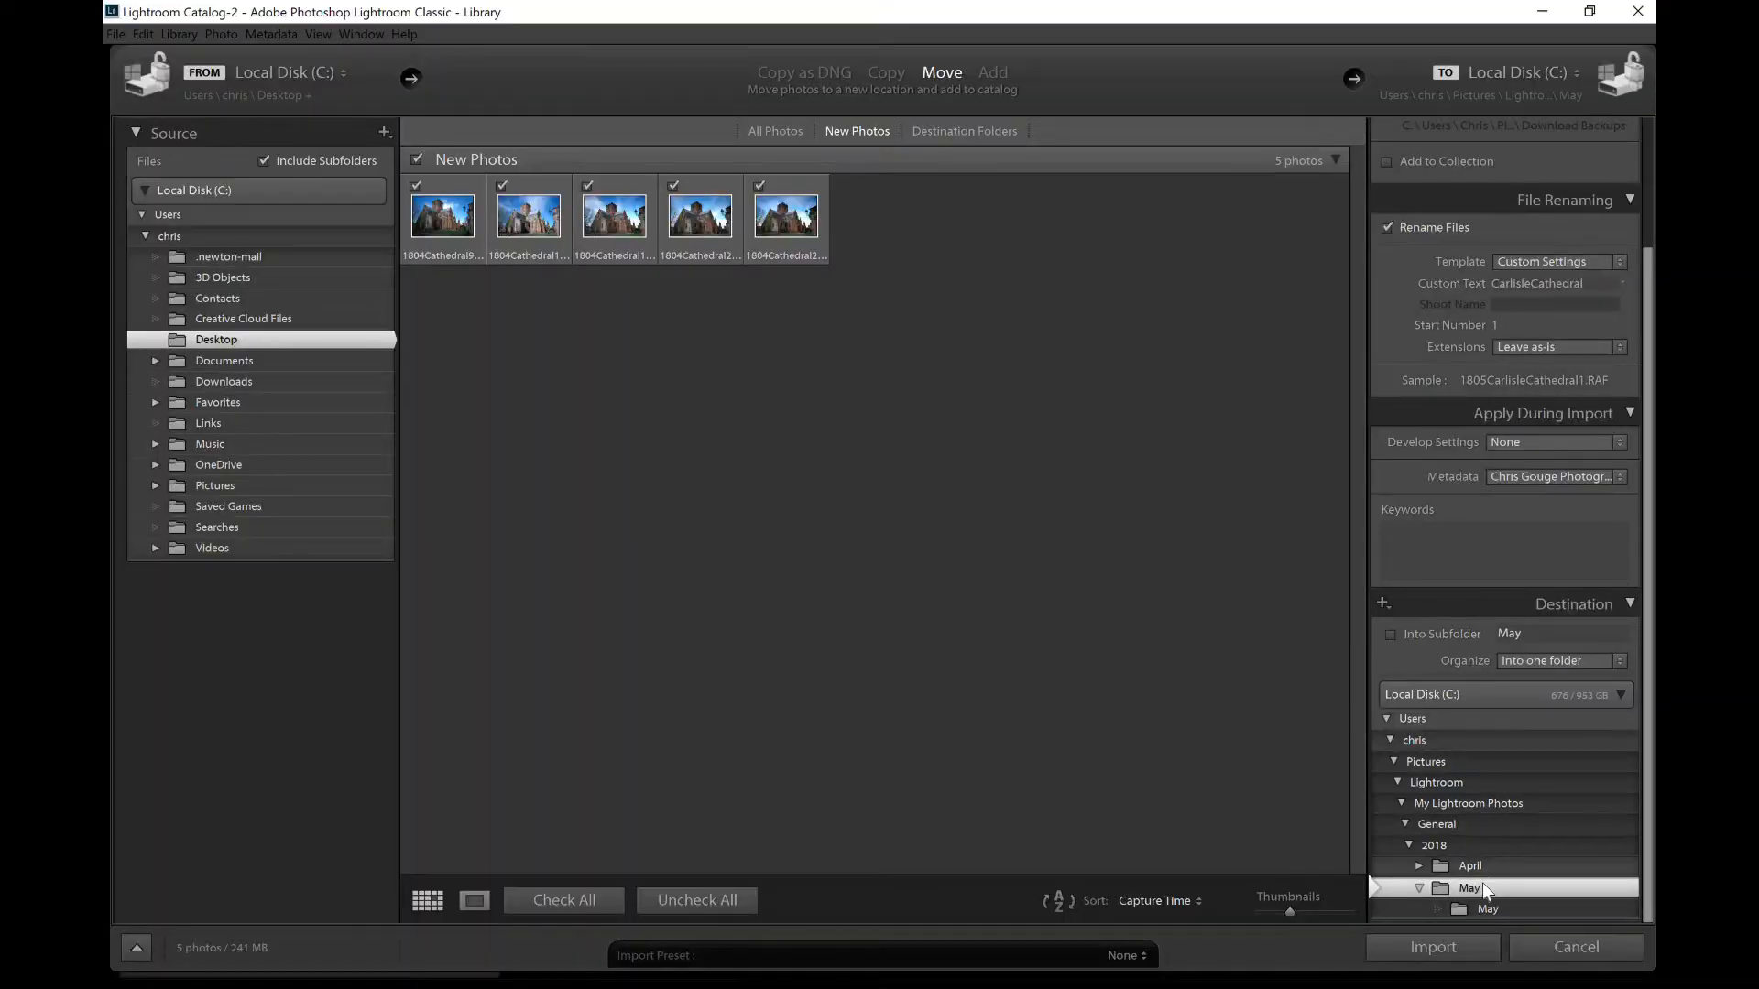
key("Up")
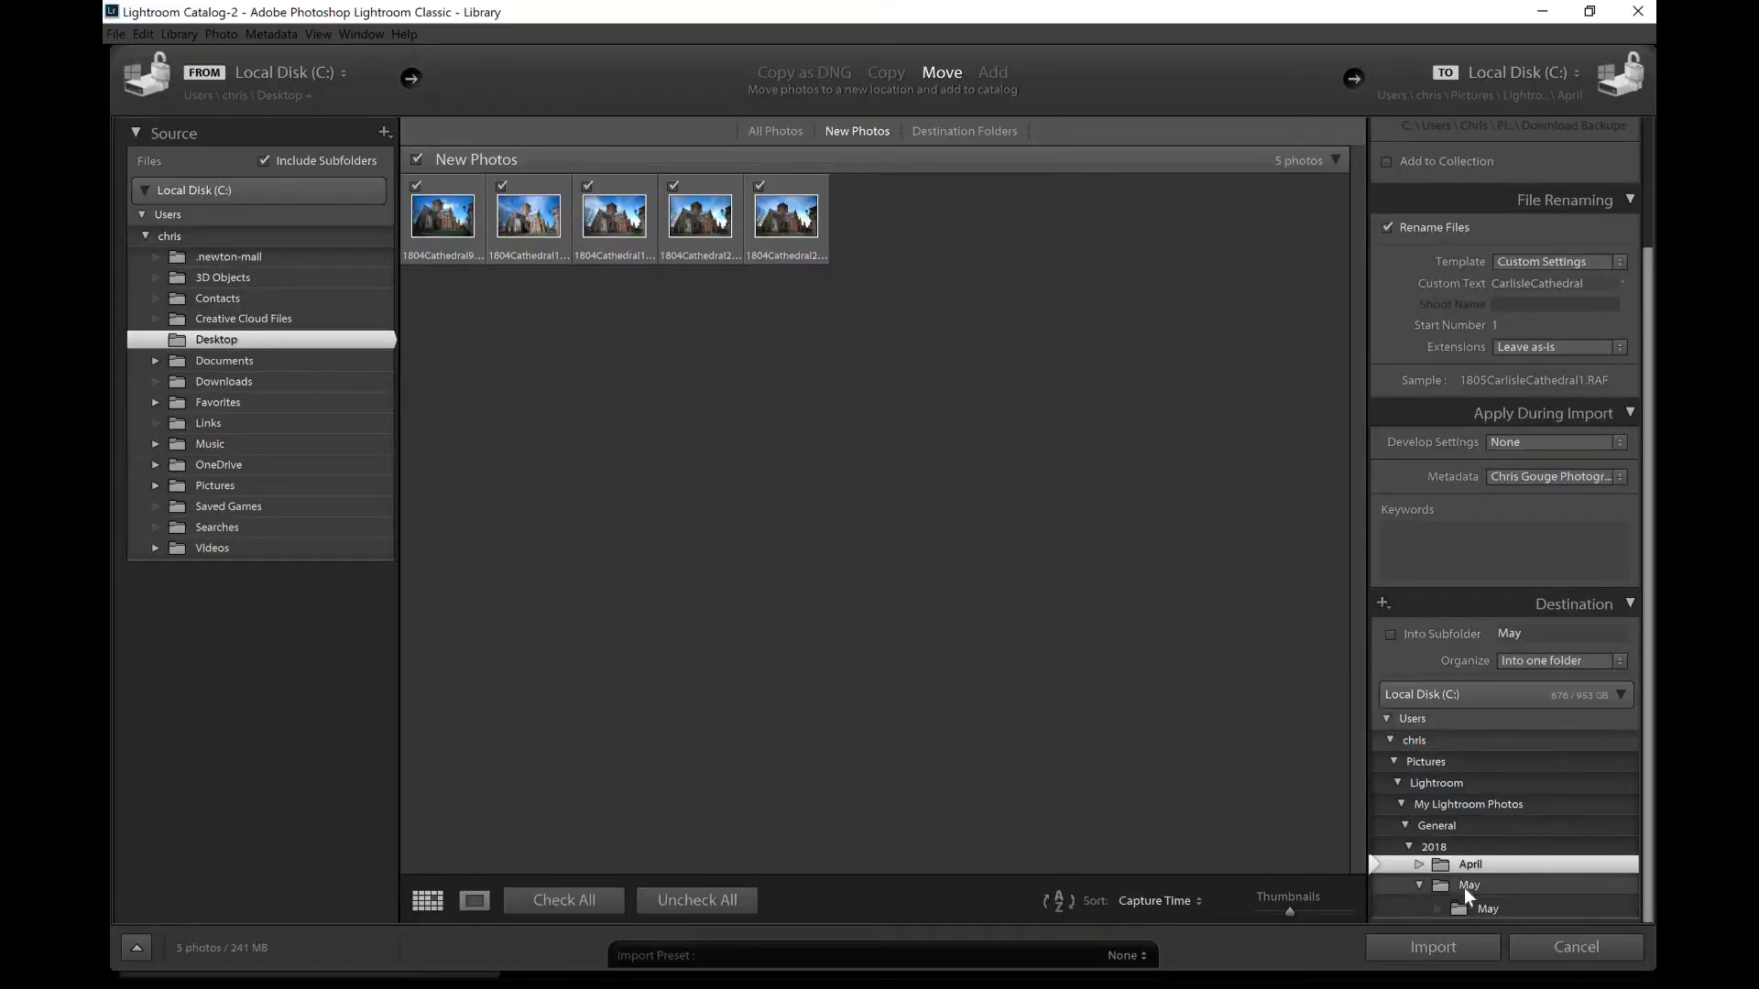
left_click(1466, 887)
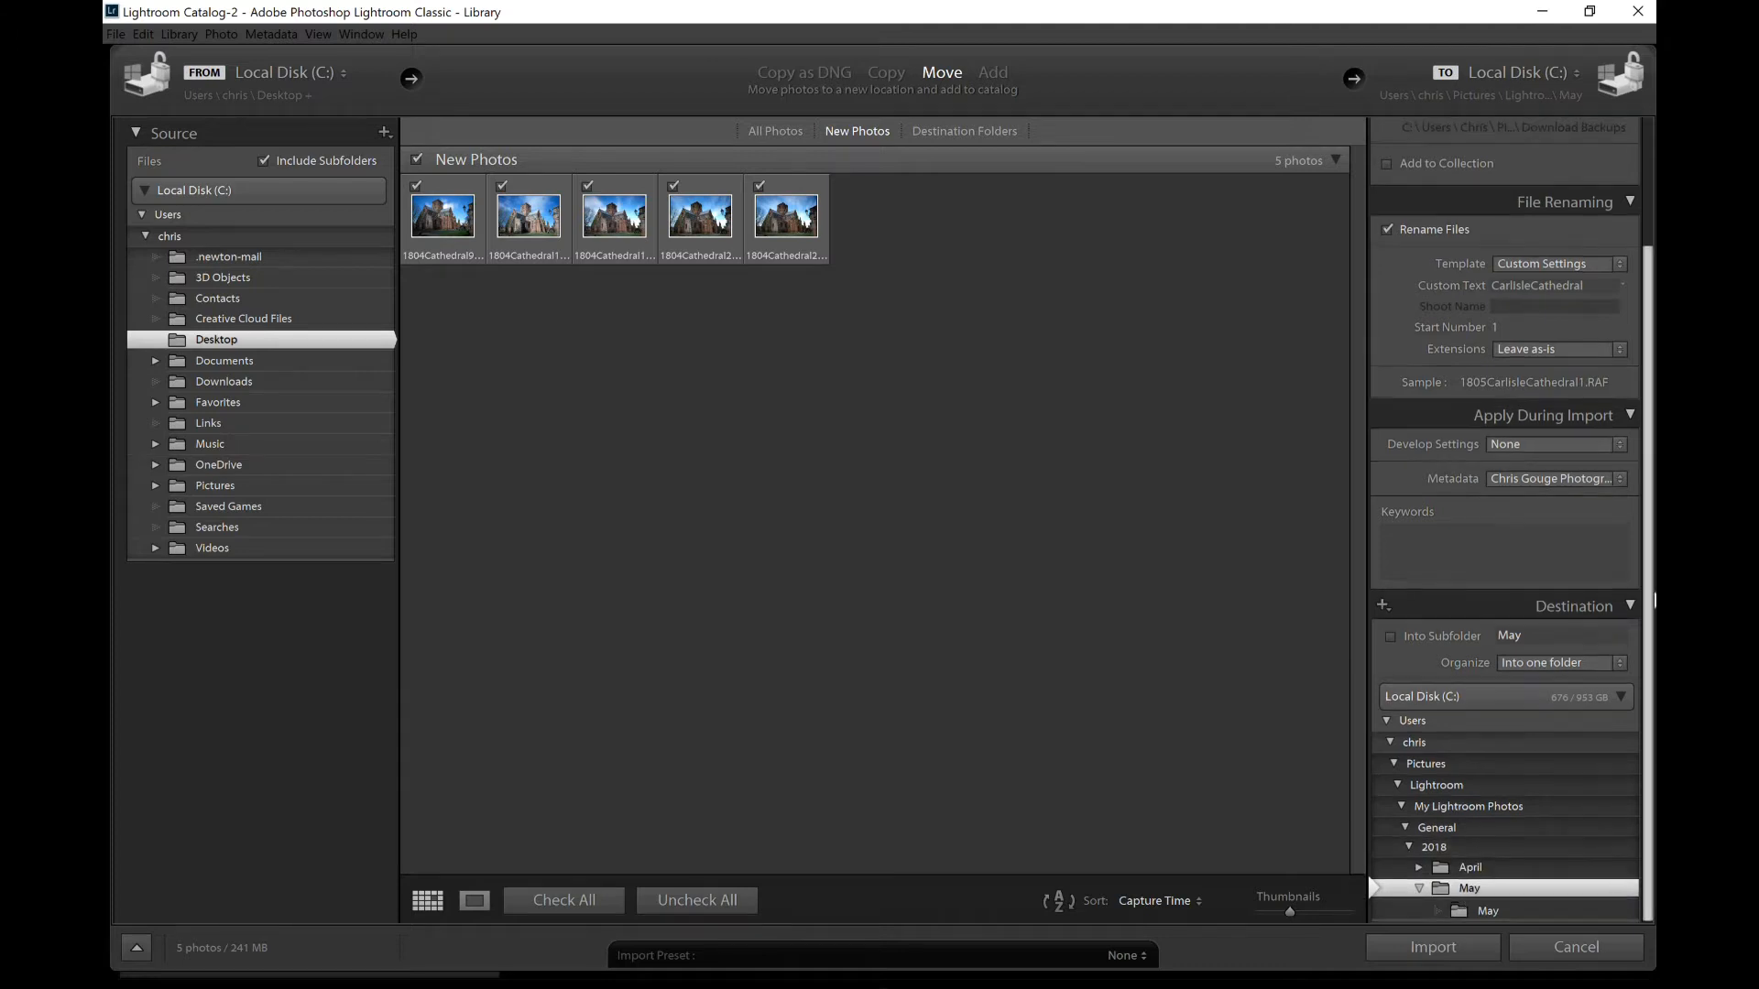
- Apply the photographer's own user preset as the develop settings during import and import the photos
scroll(1502, 489, "up", 2)
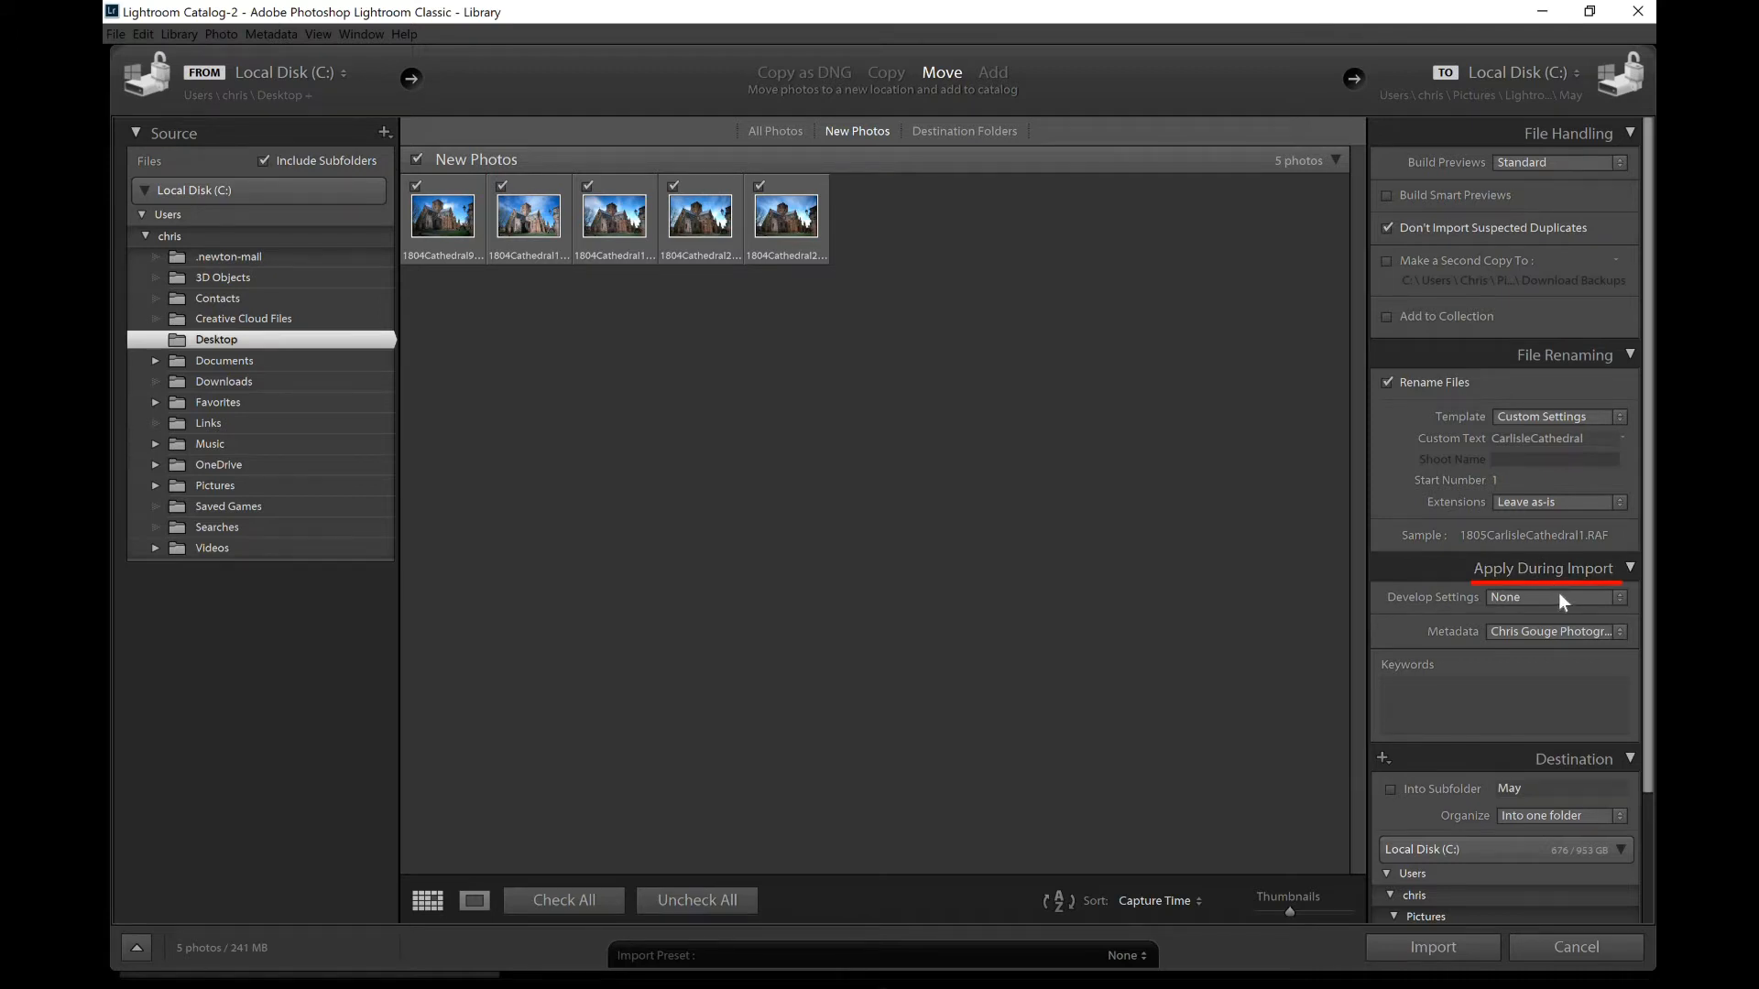
left_click(1620, 597)
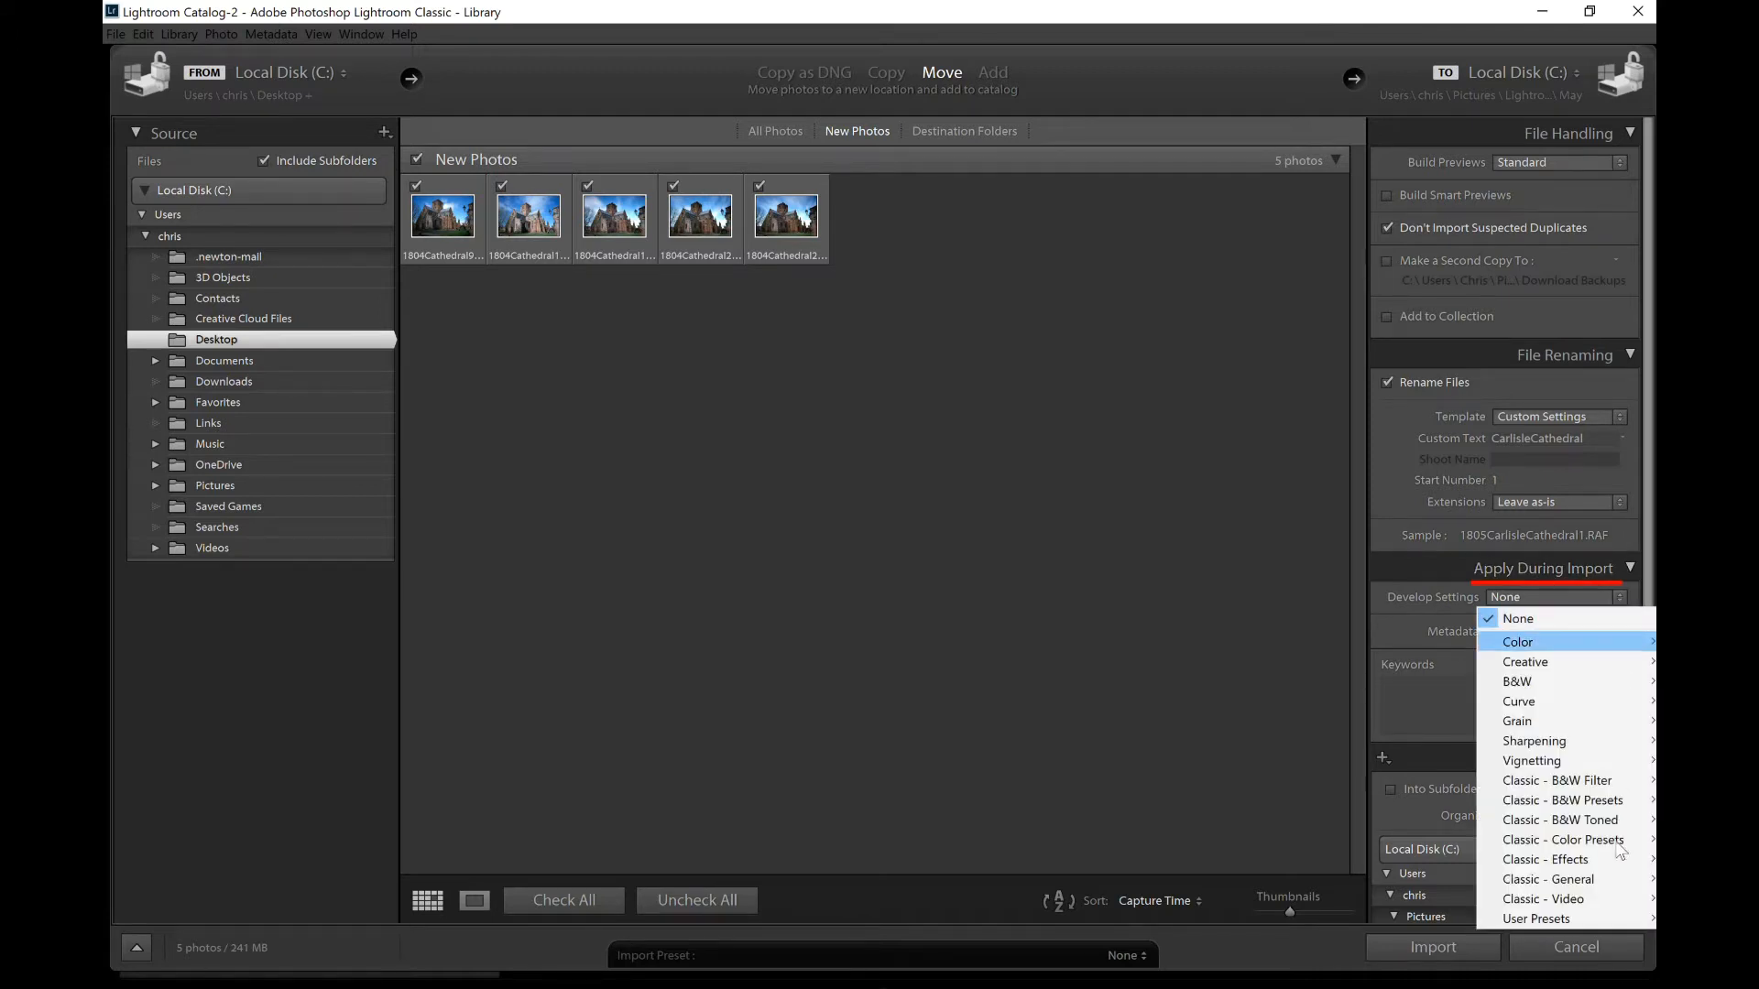
mouse_move(1599, 925)
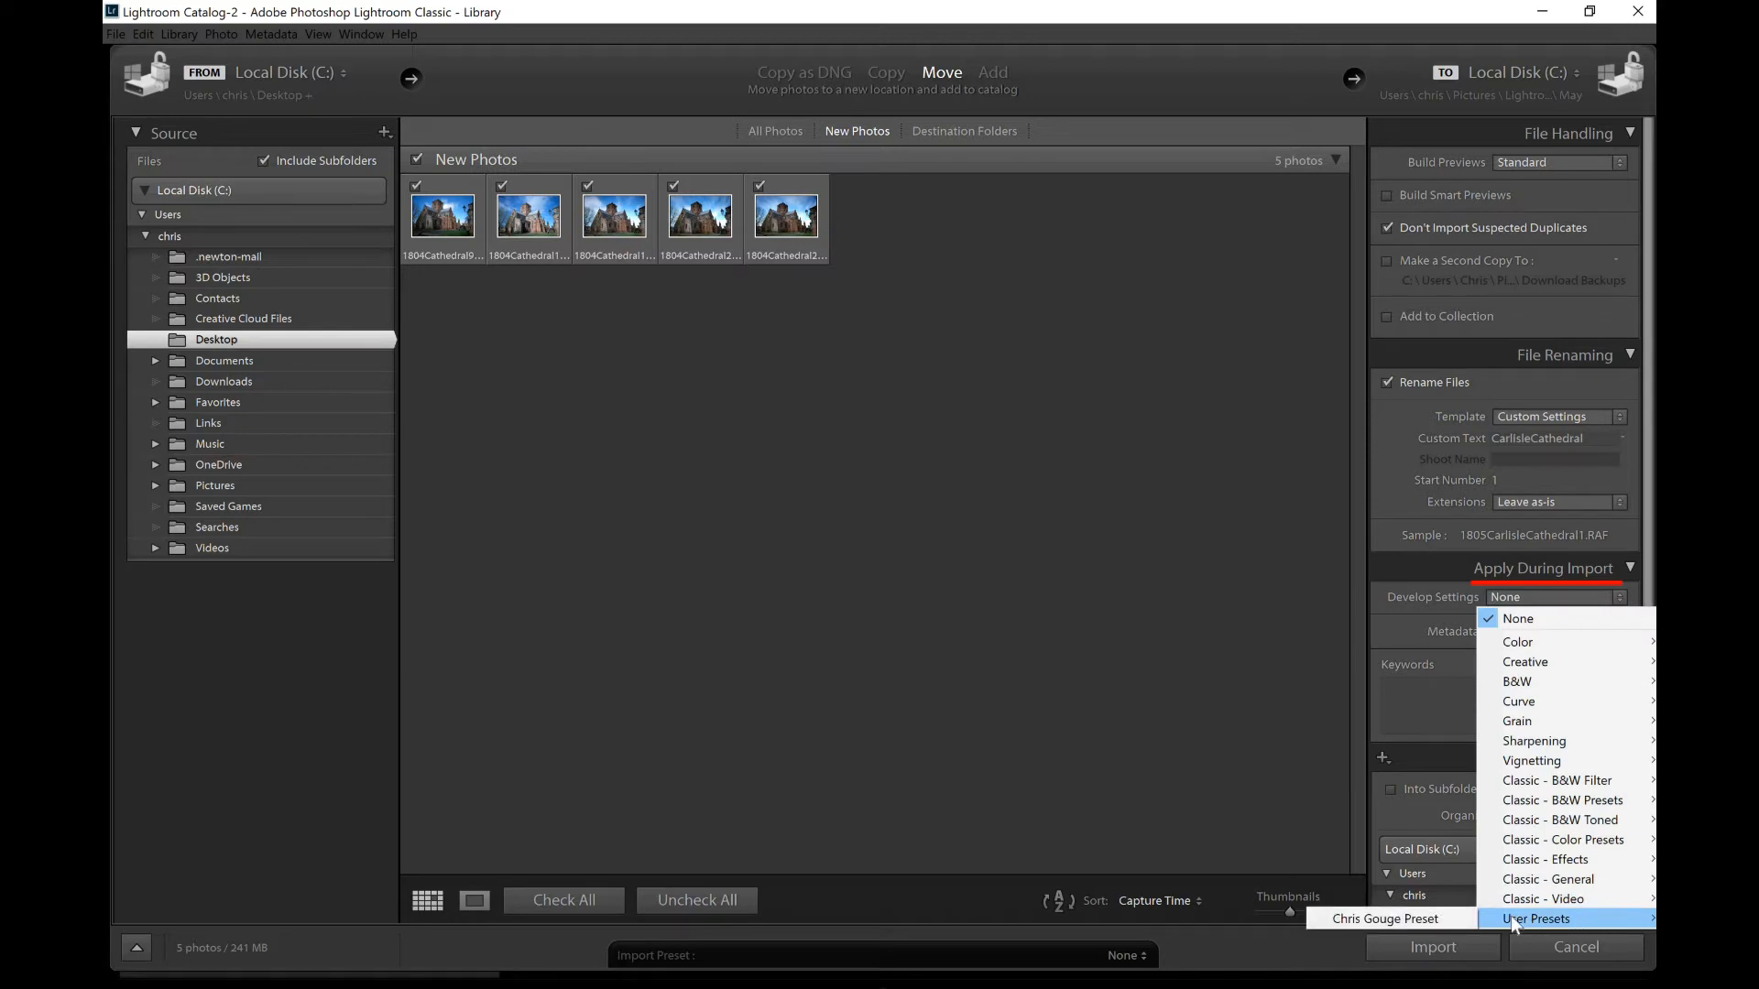
left_click(1453, 919)
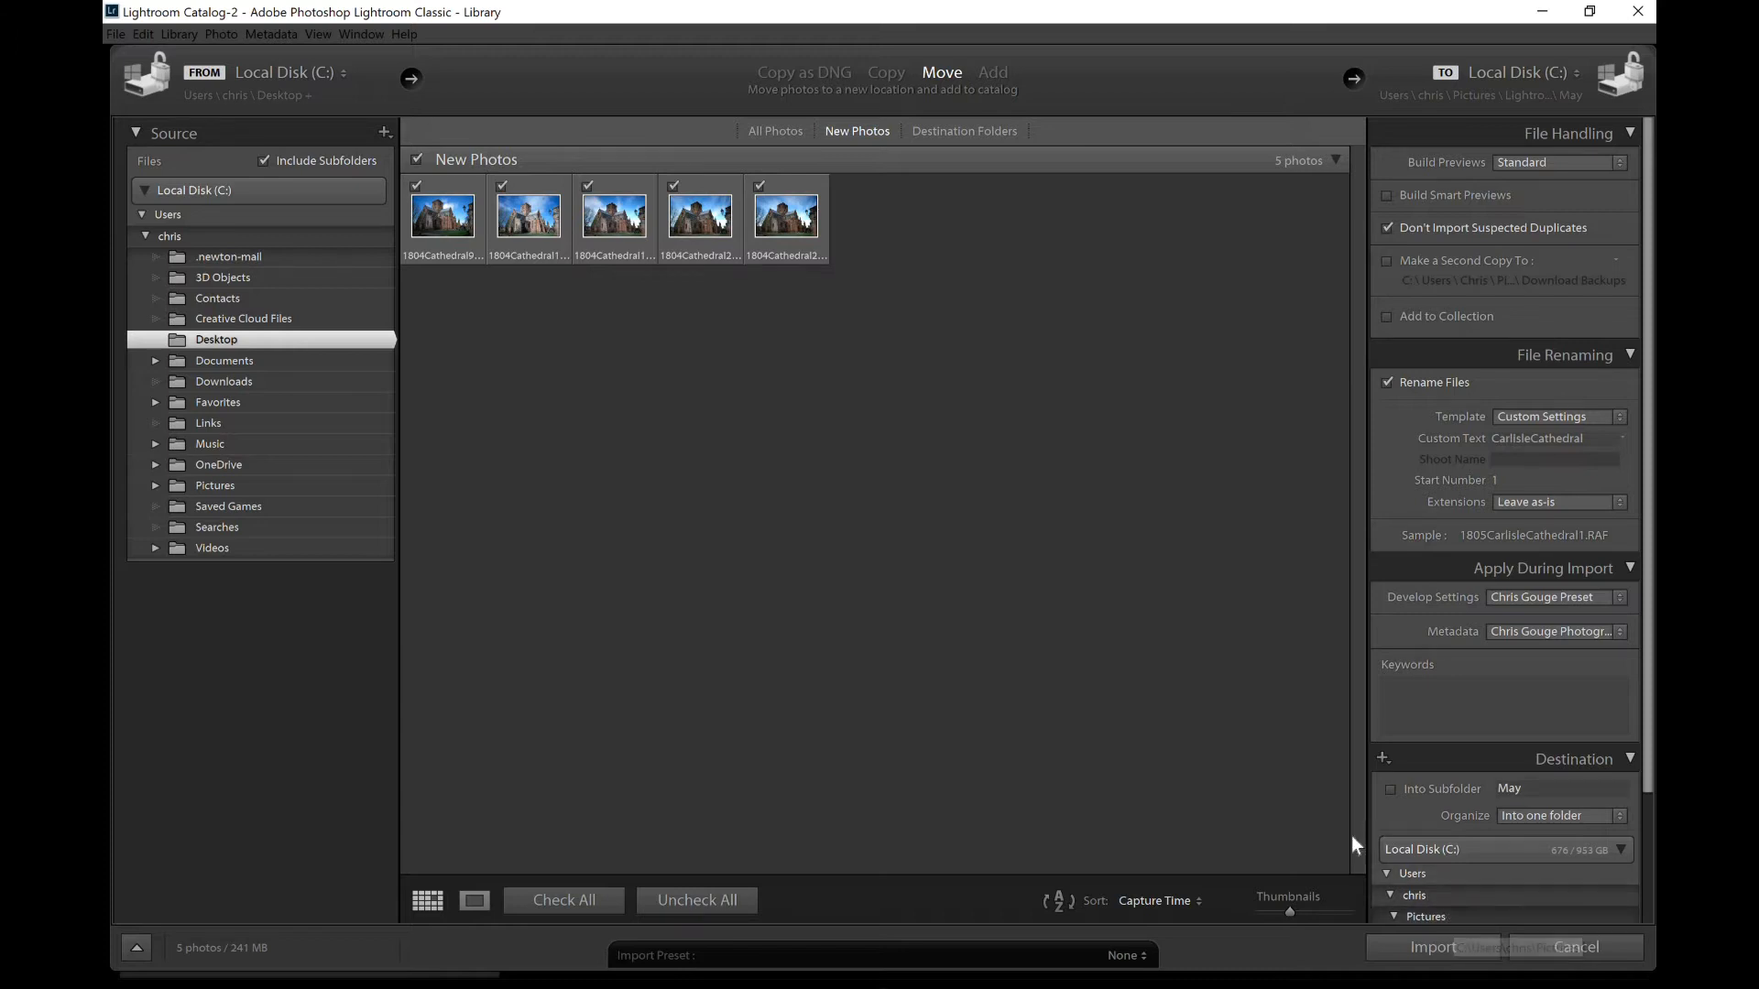
left_click(1447, 944)
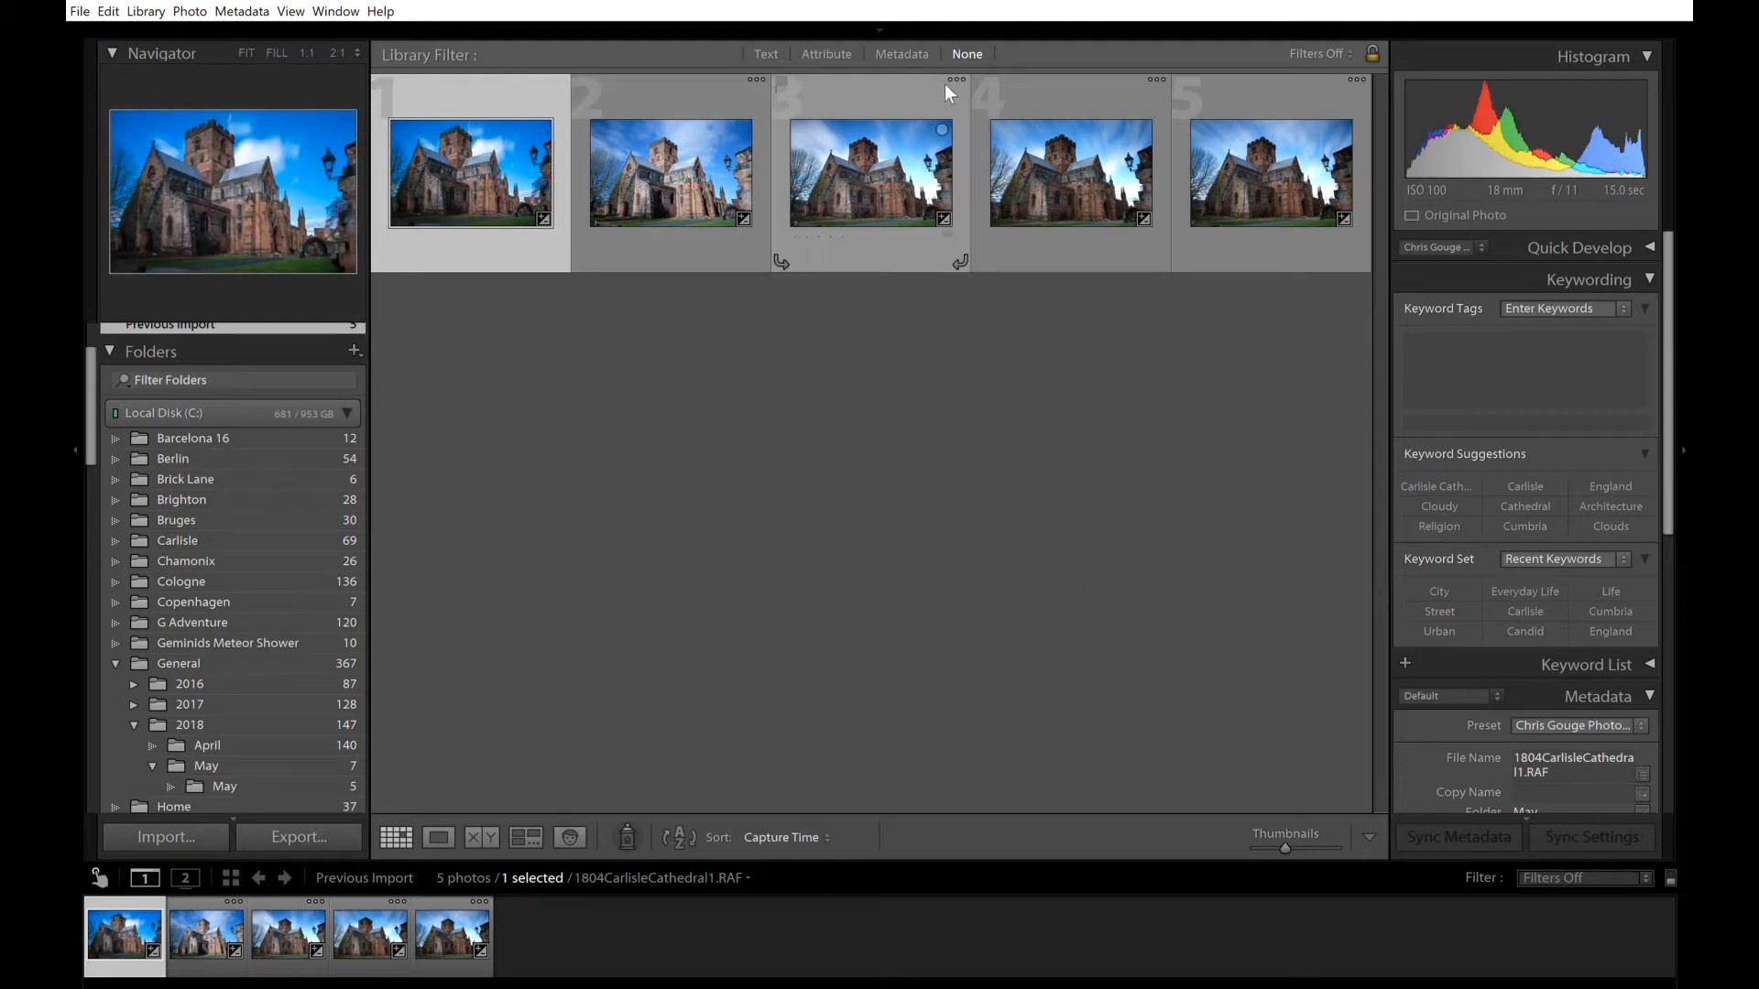
- Open the third cathedral photo for developing and set Whites to +18 and Shadows to +74
left_click(890, 79)
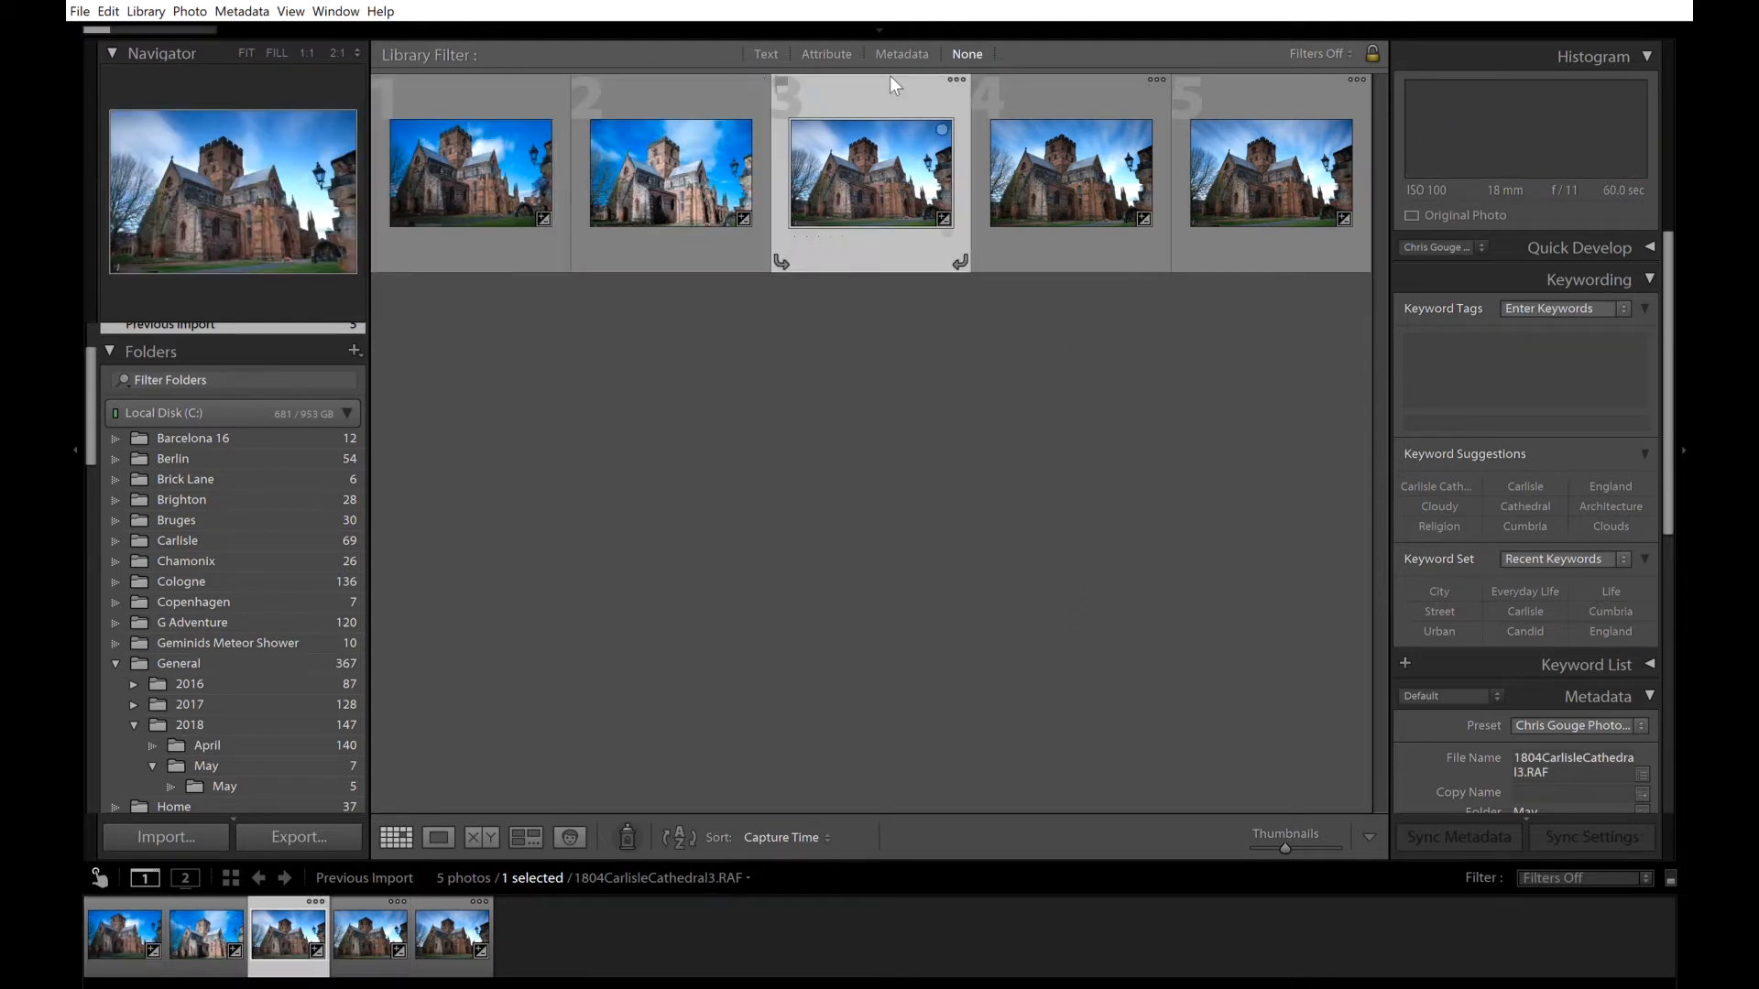
key("d")
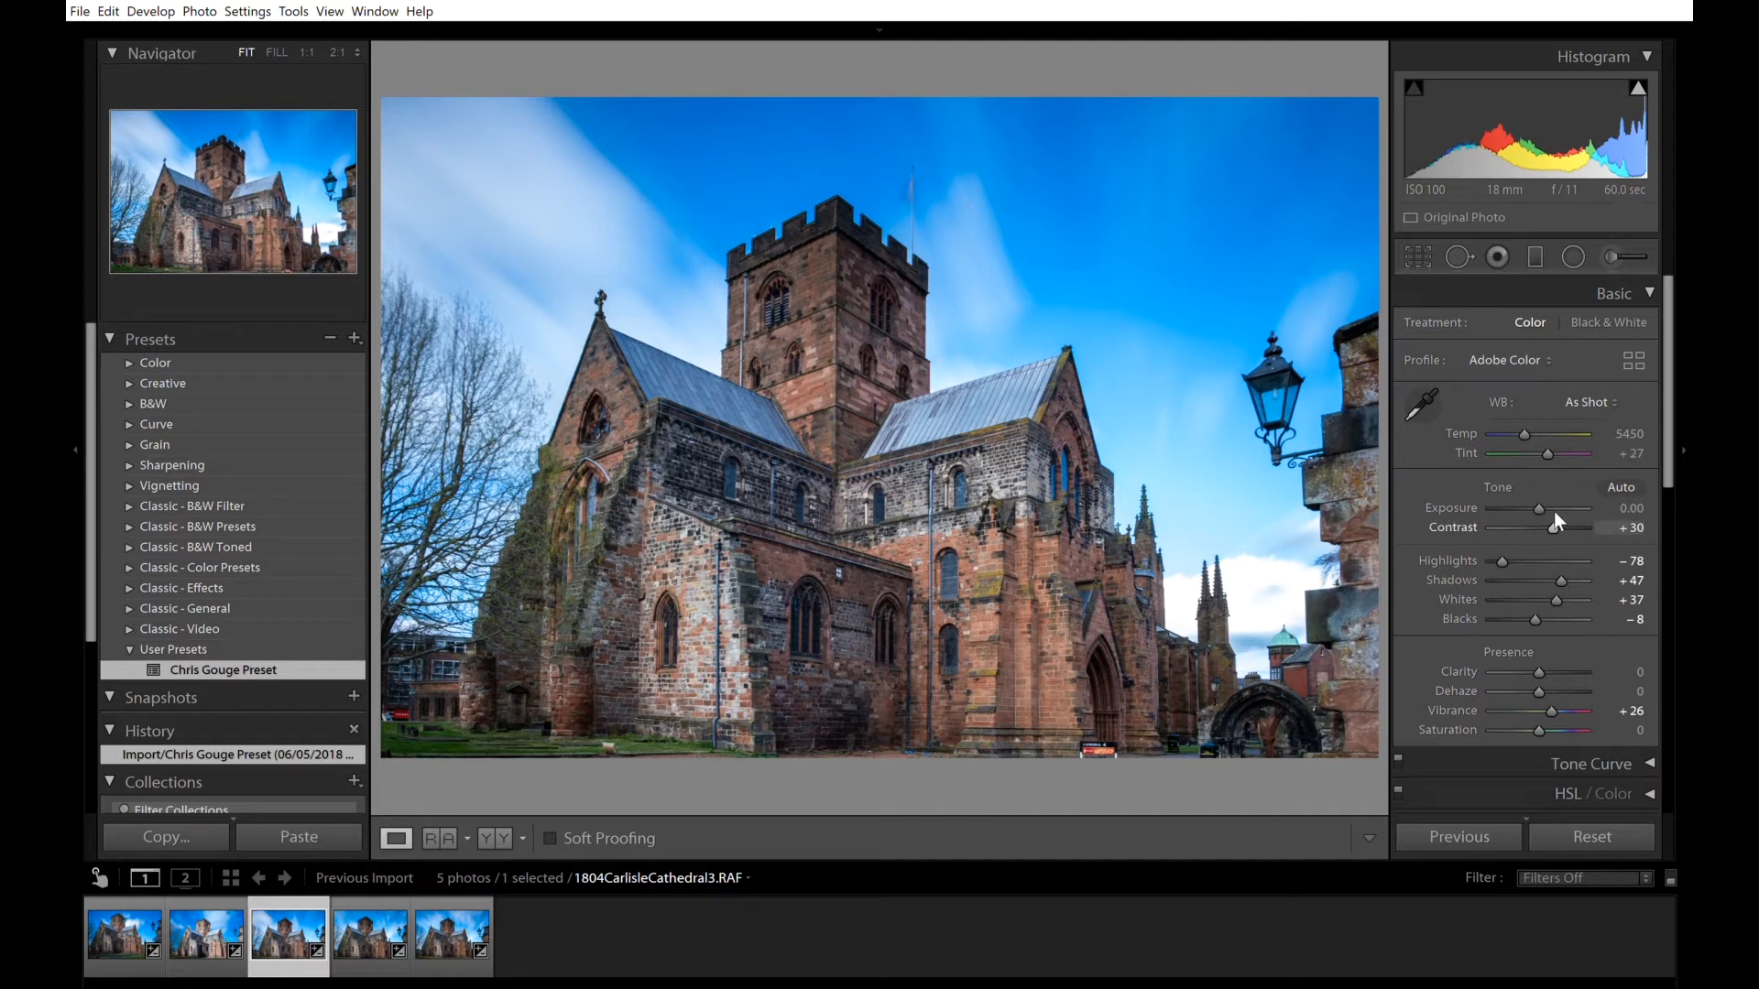
scroll(1669, 402, "down", 2)
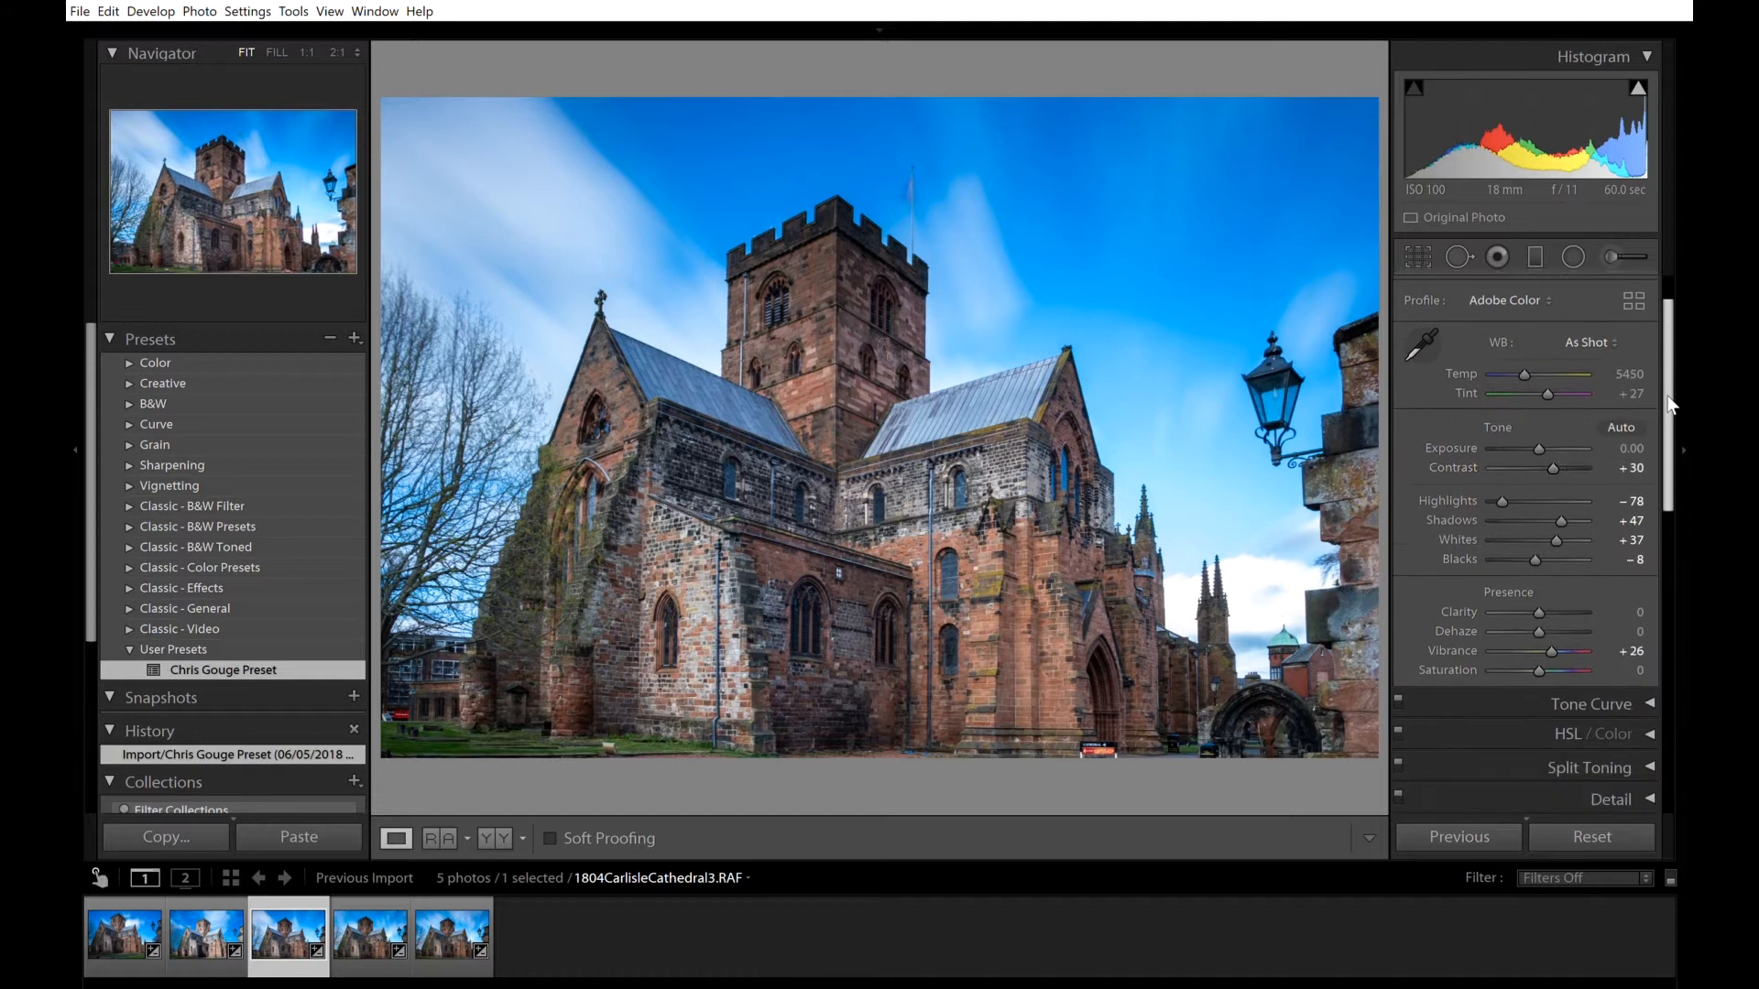
scroll(1669, 402, "down", 2)
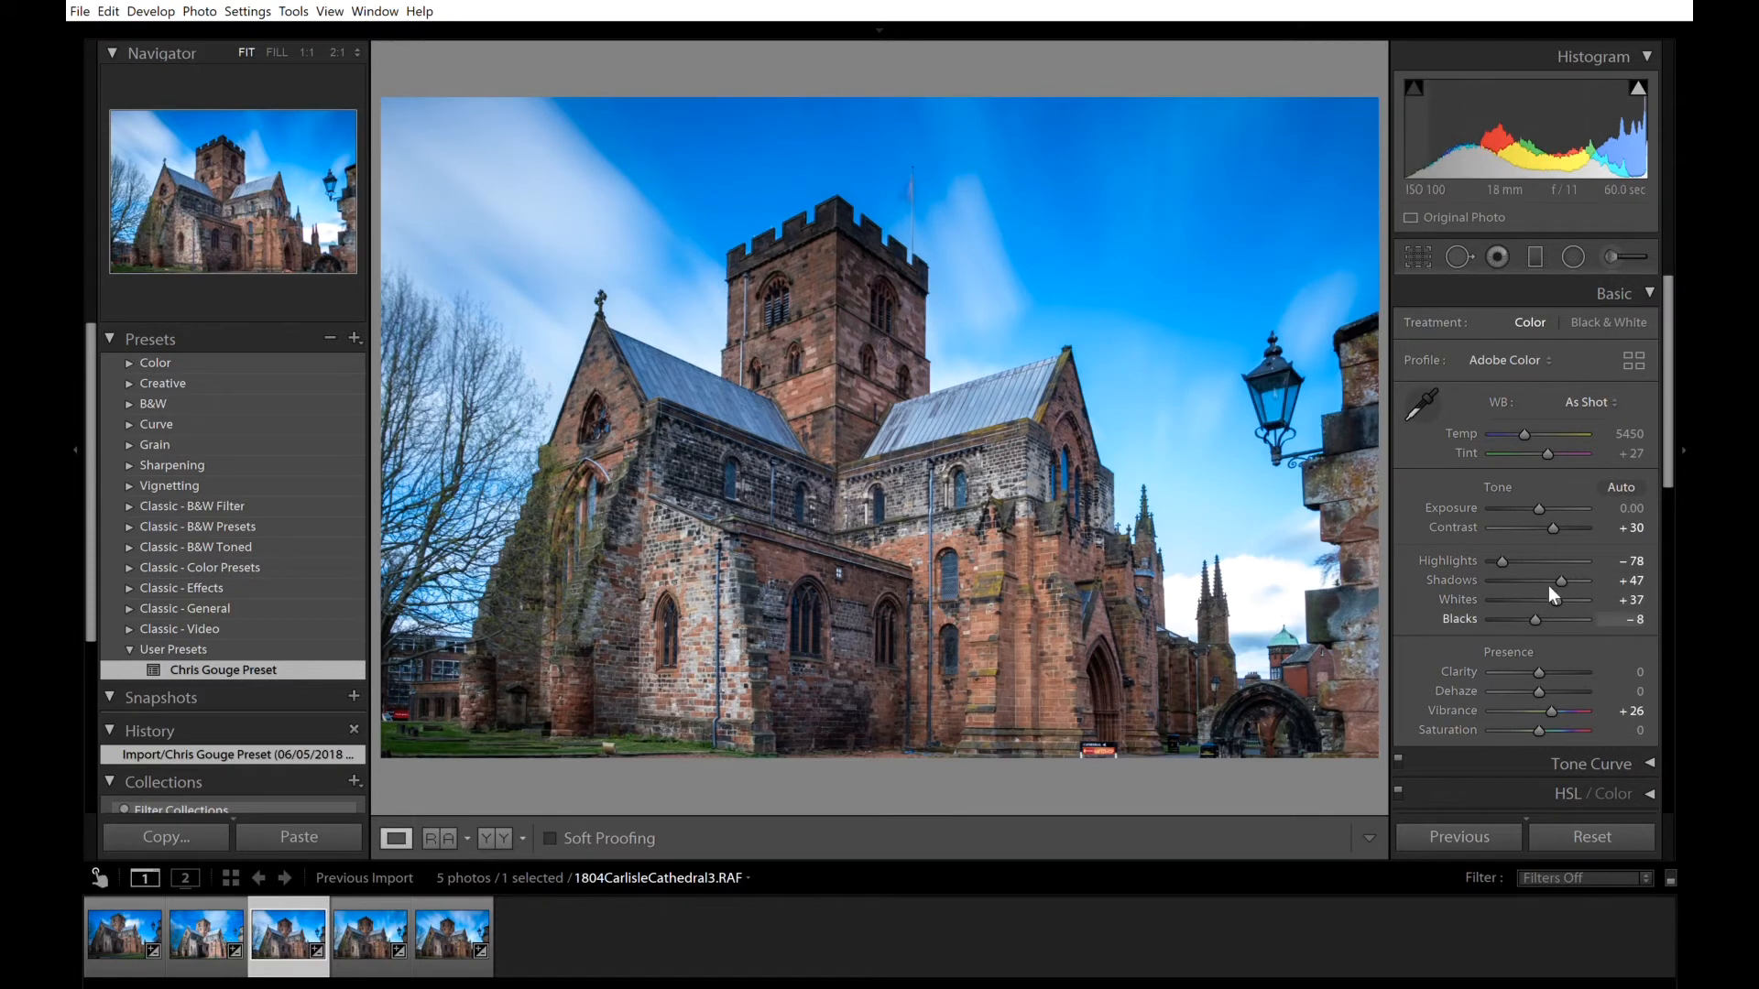
left_click_drag(1559, 580, 1550, 580)
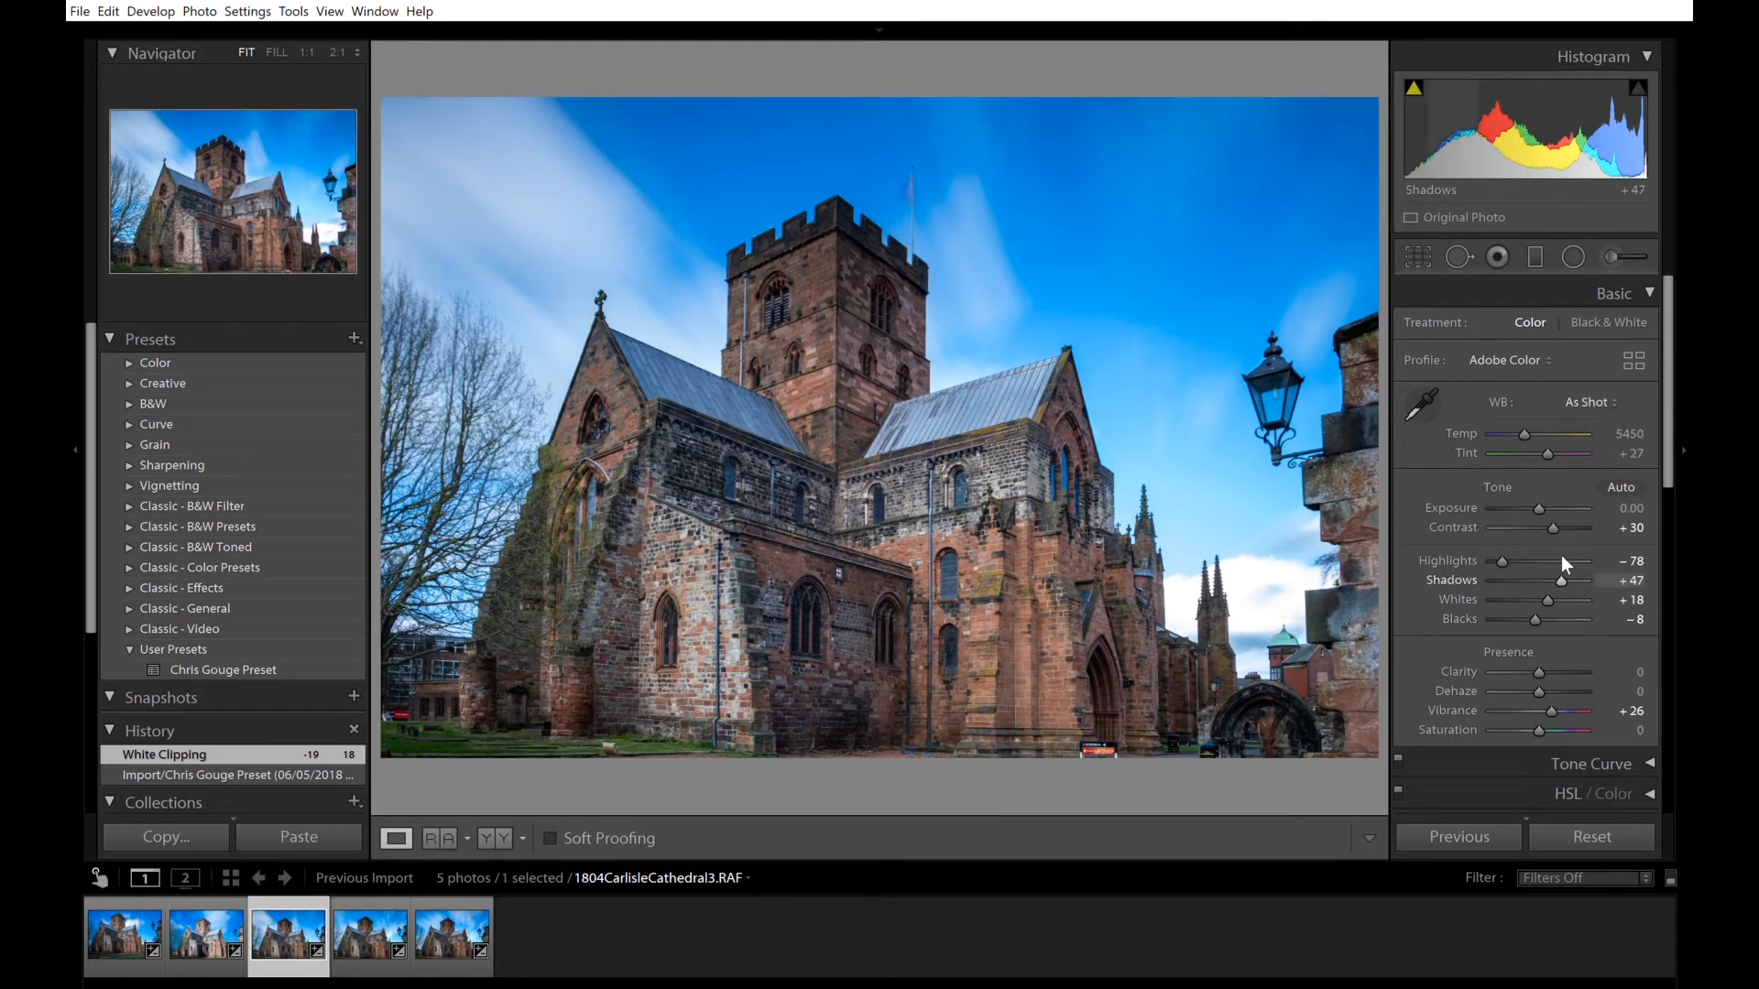
left_click_drag(1560, 556, 1570, 566)
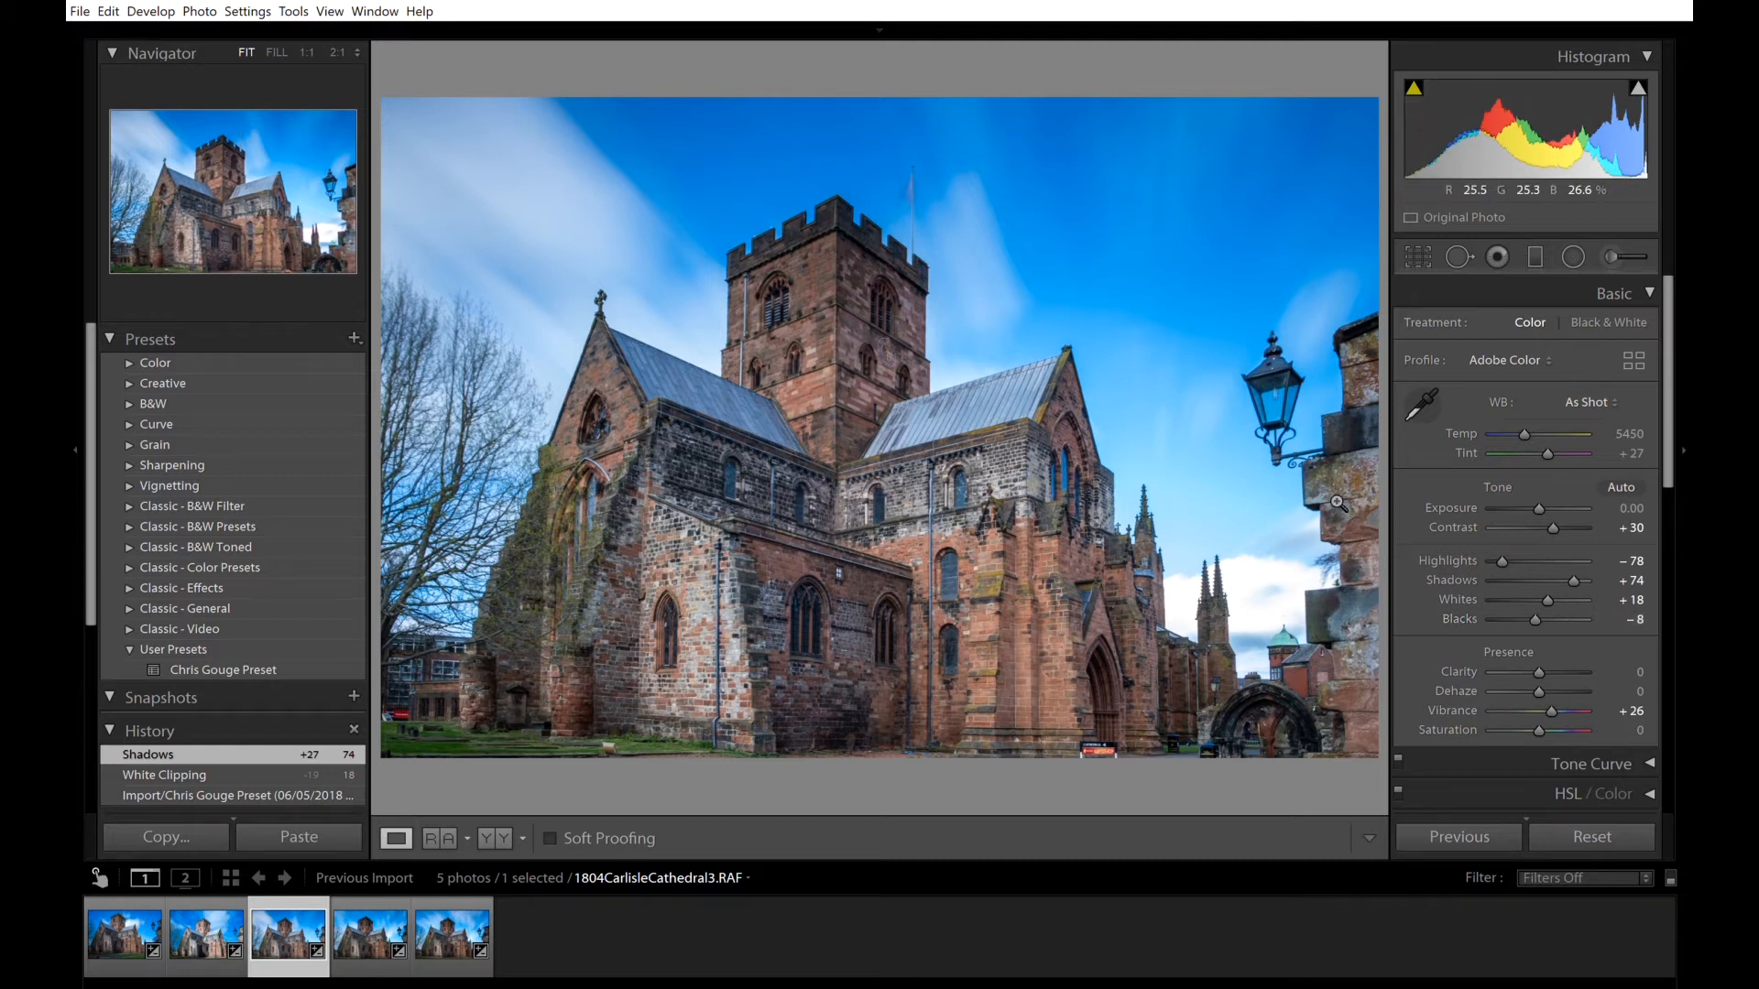
- Try Contrast +46 and Highlights −43 from reset develop settings, and restore the earlier Shadows edit from the history
left_click(1594, 814)
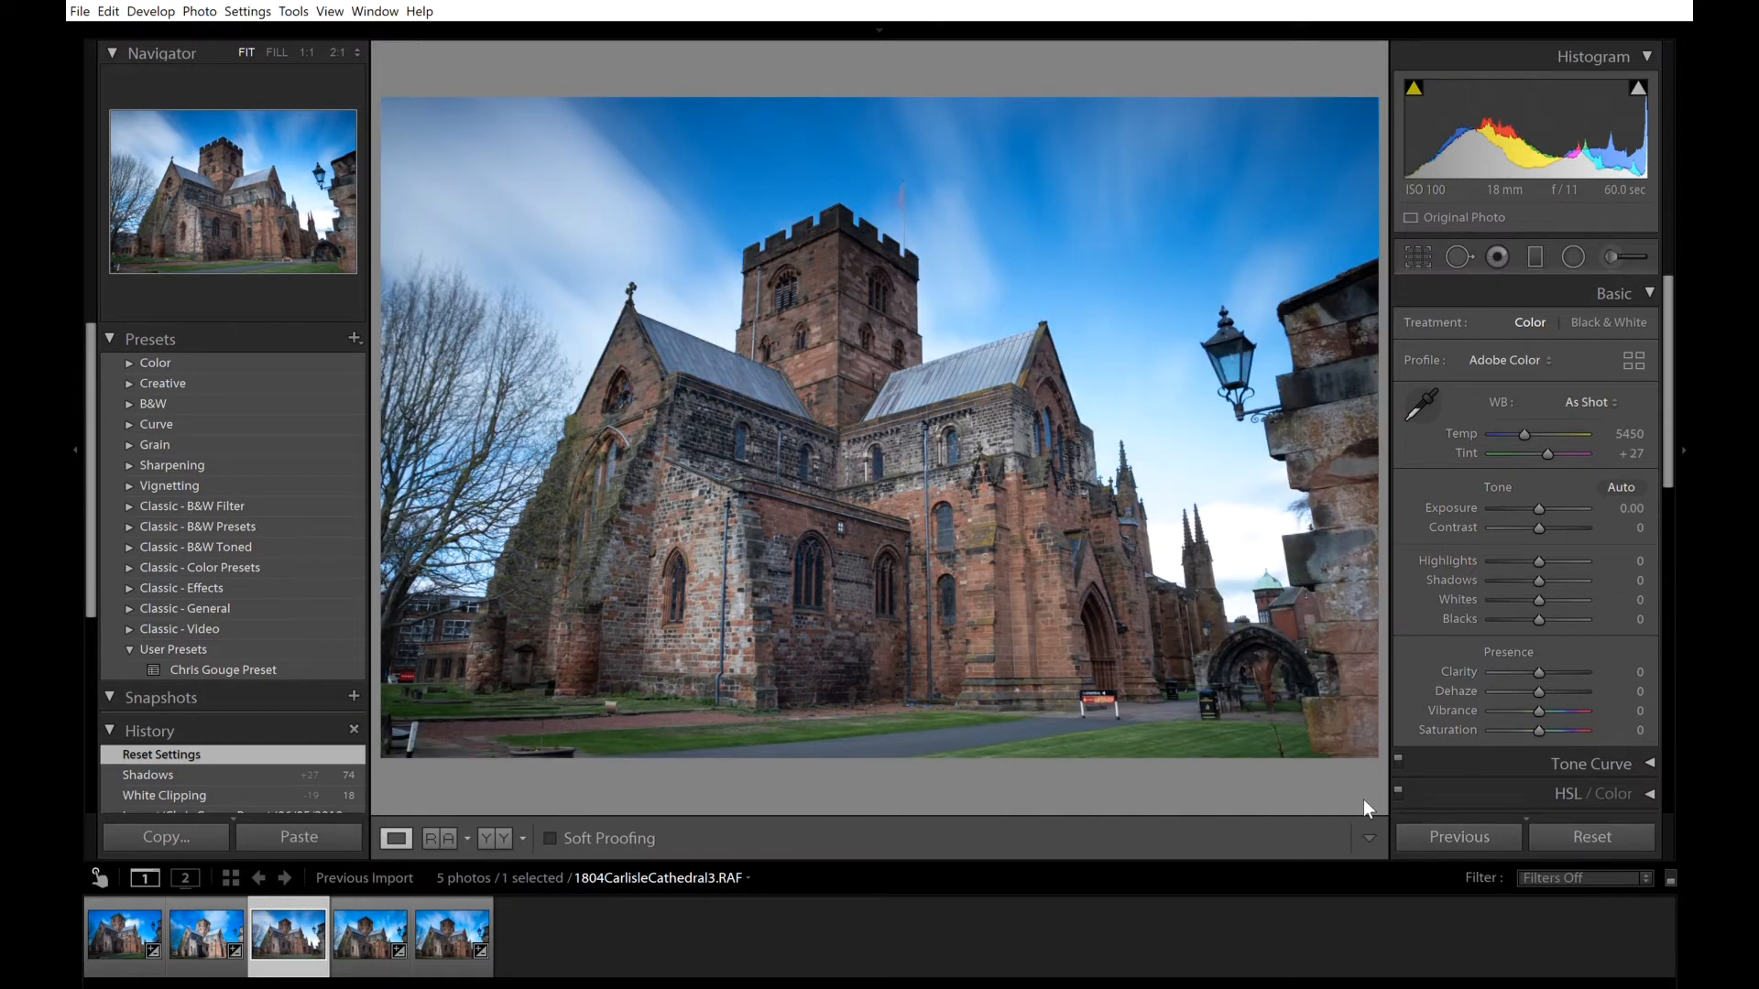
left_click_drag(1539, 528, 1518, 561)
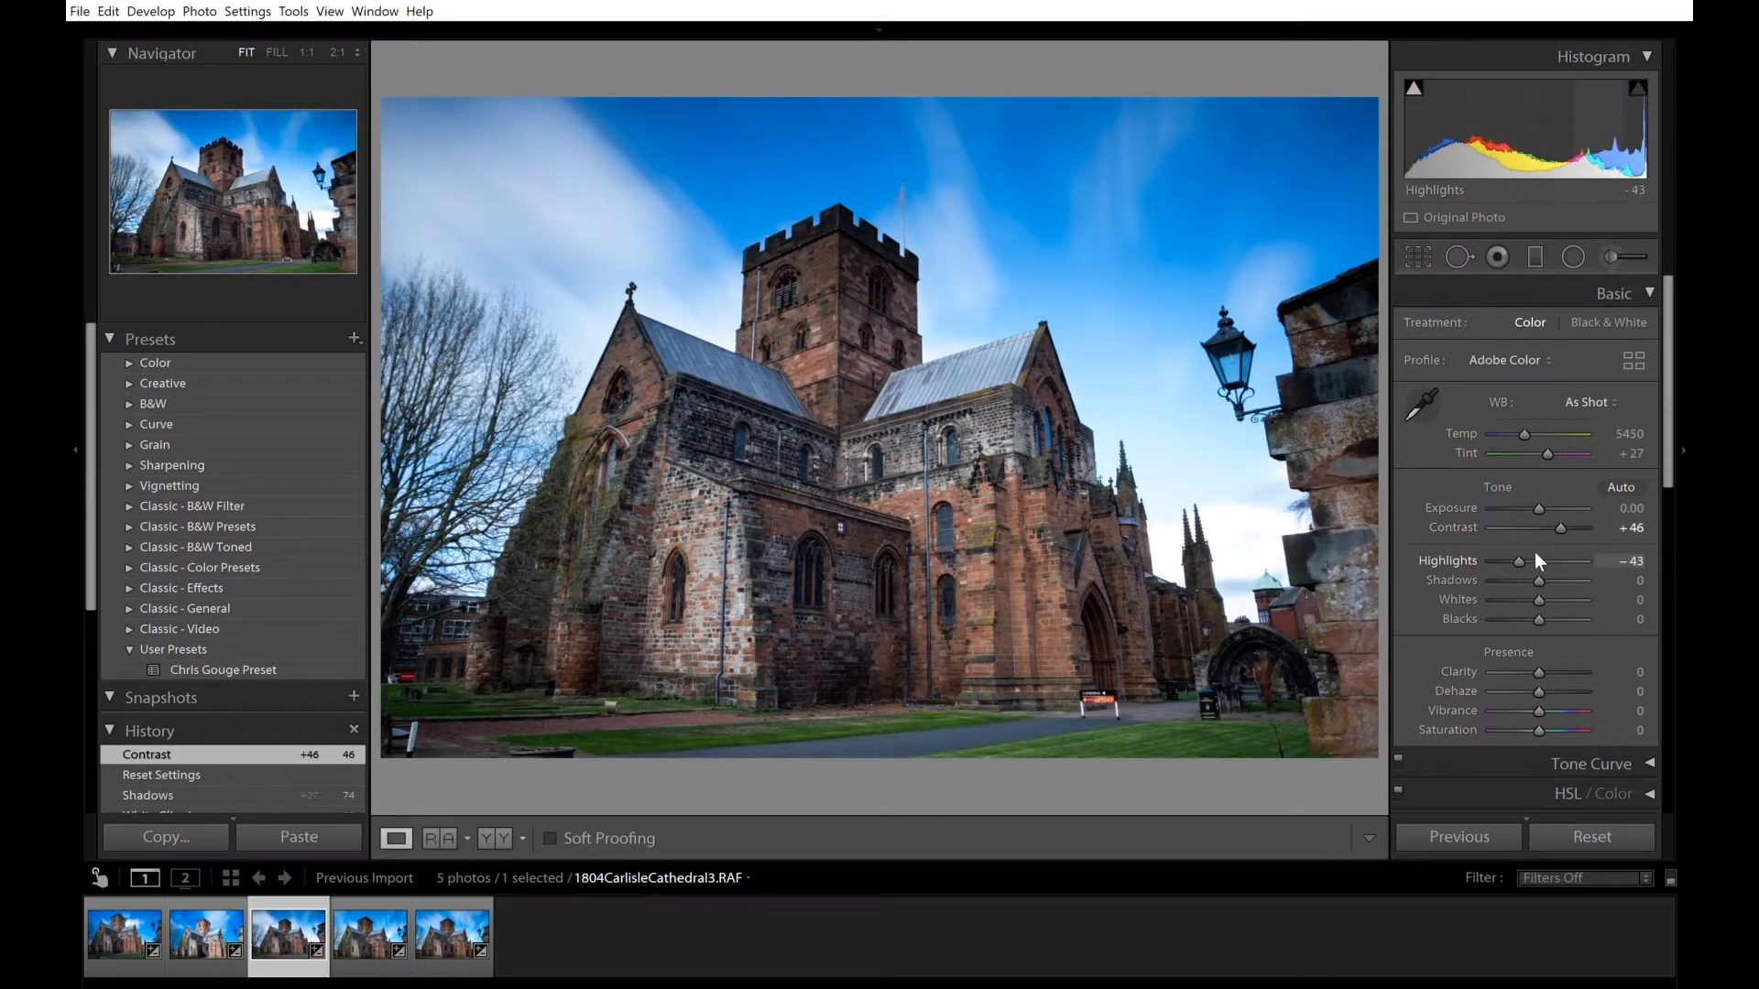
left_click(1612, 824)
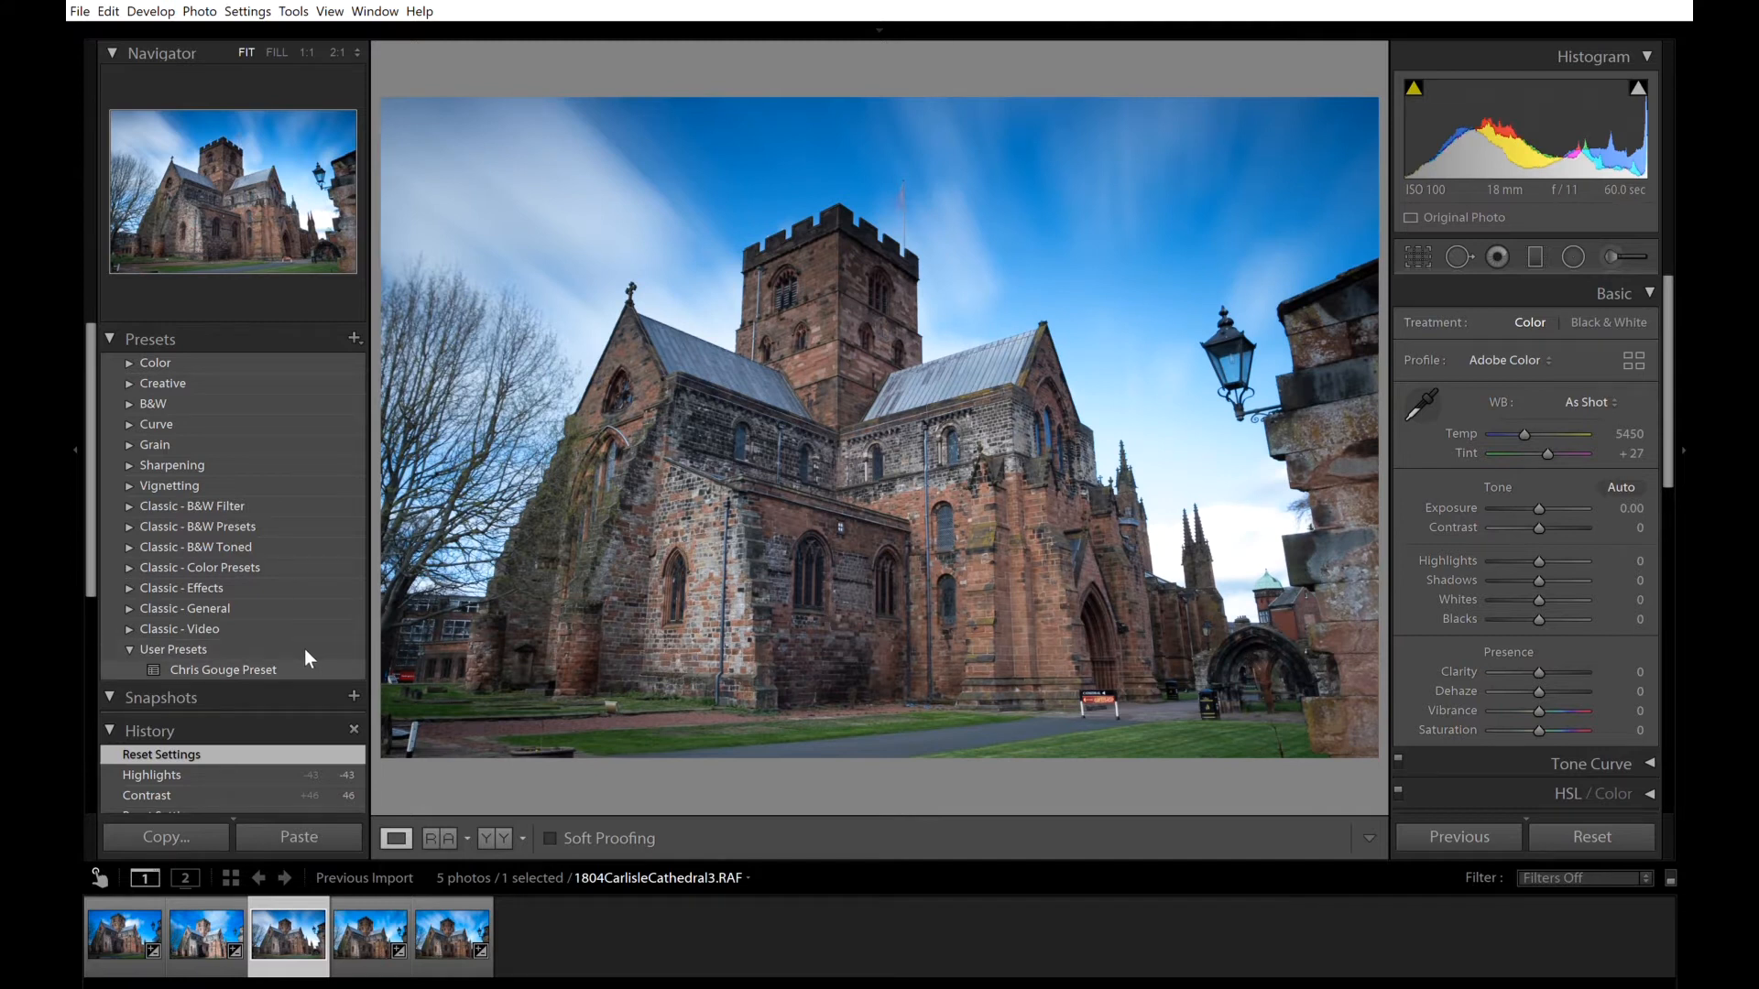
scroll(205, 758, "down", 2)
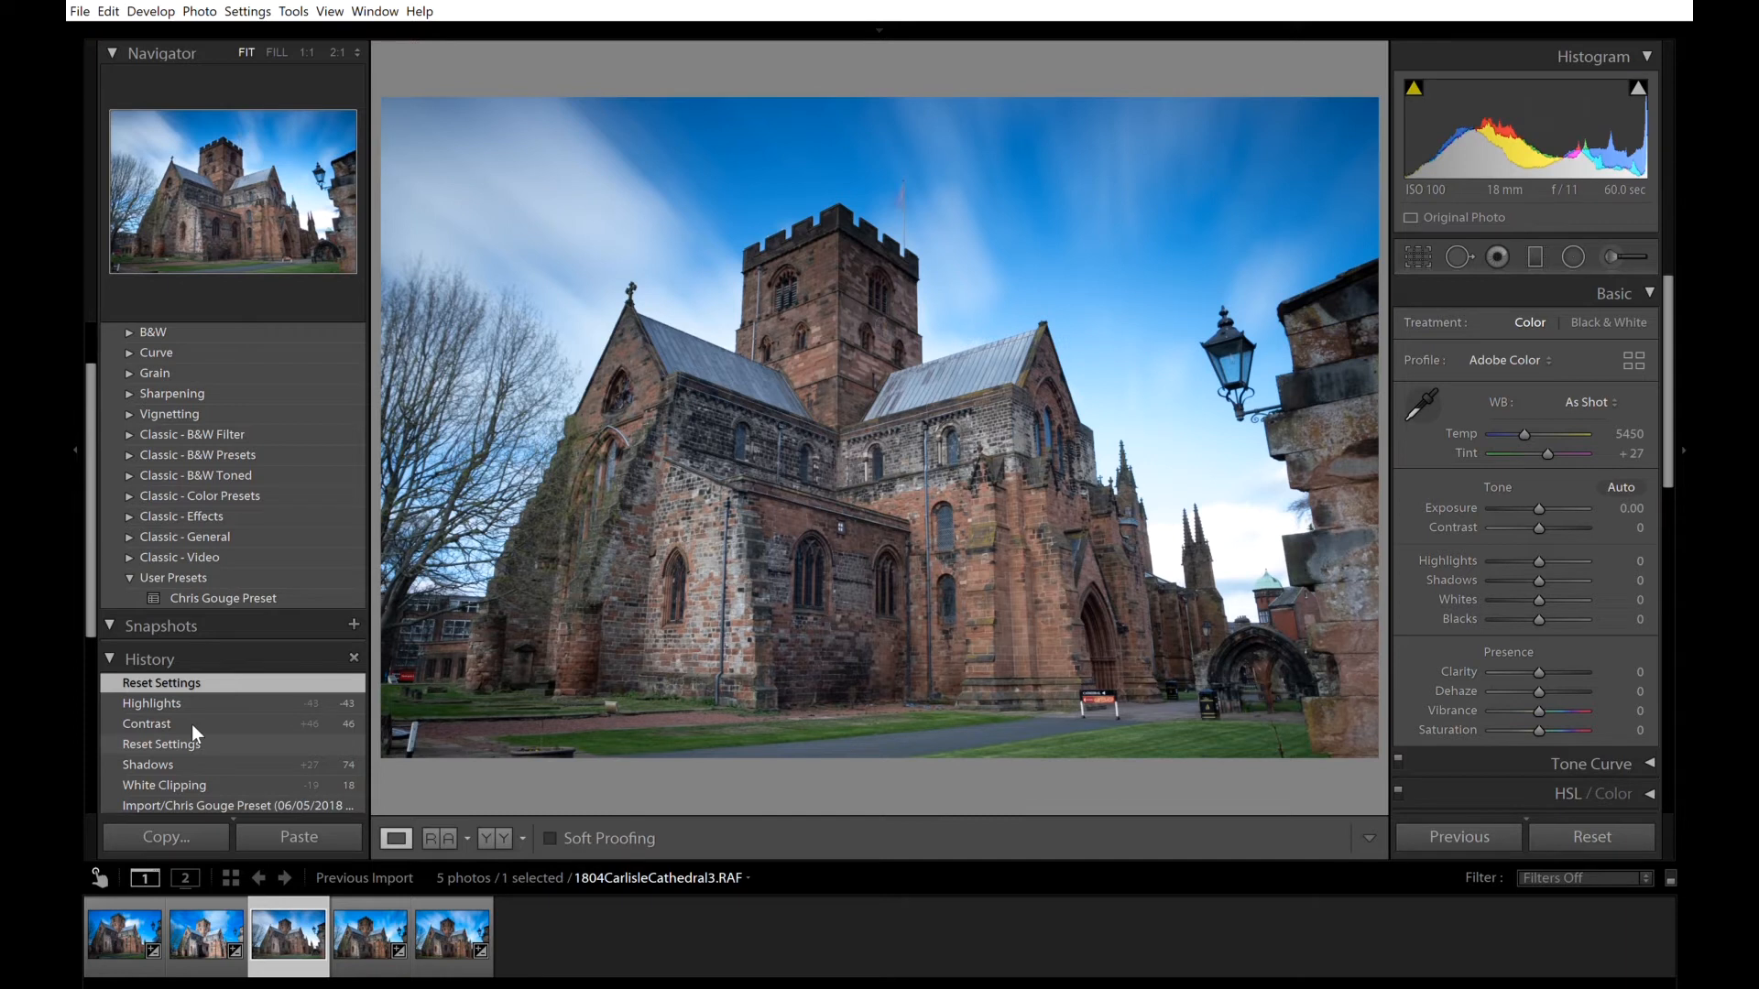
left_click(194, 745)
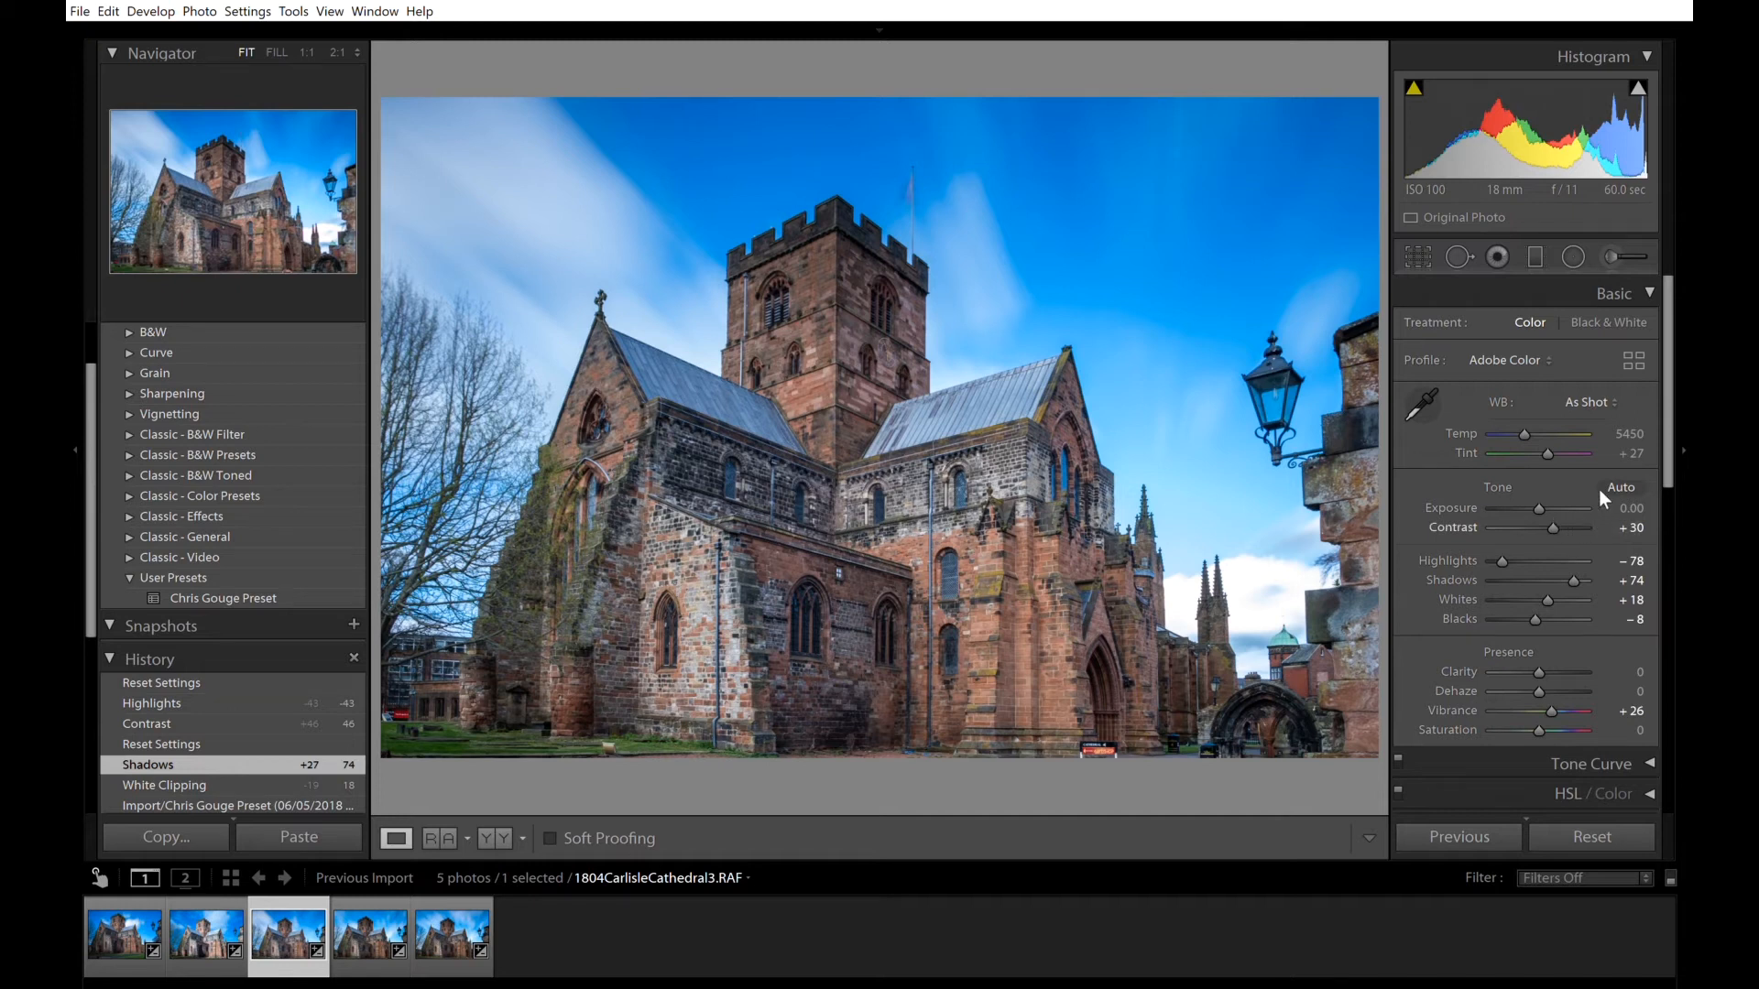
- Set the HSL saturation of Aqua to +36 and of Green to +59
left_click_drag(1670, 384, 1675, 419)
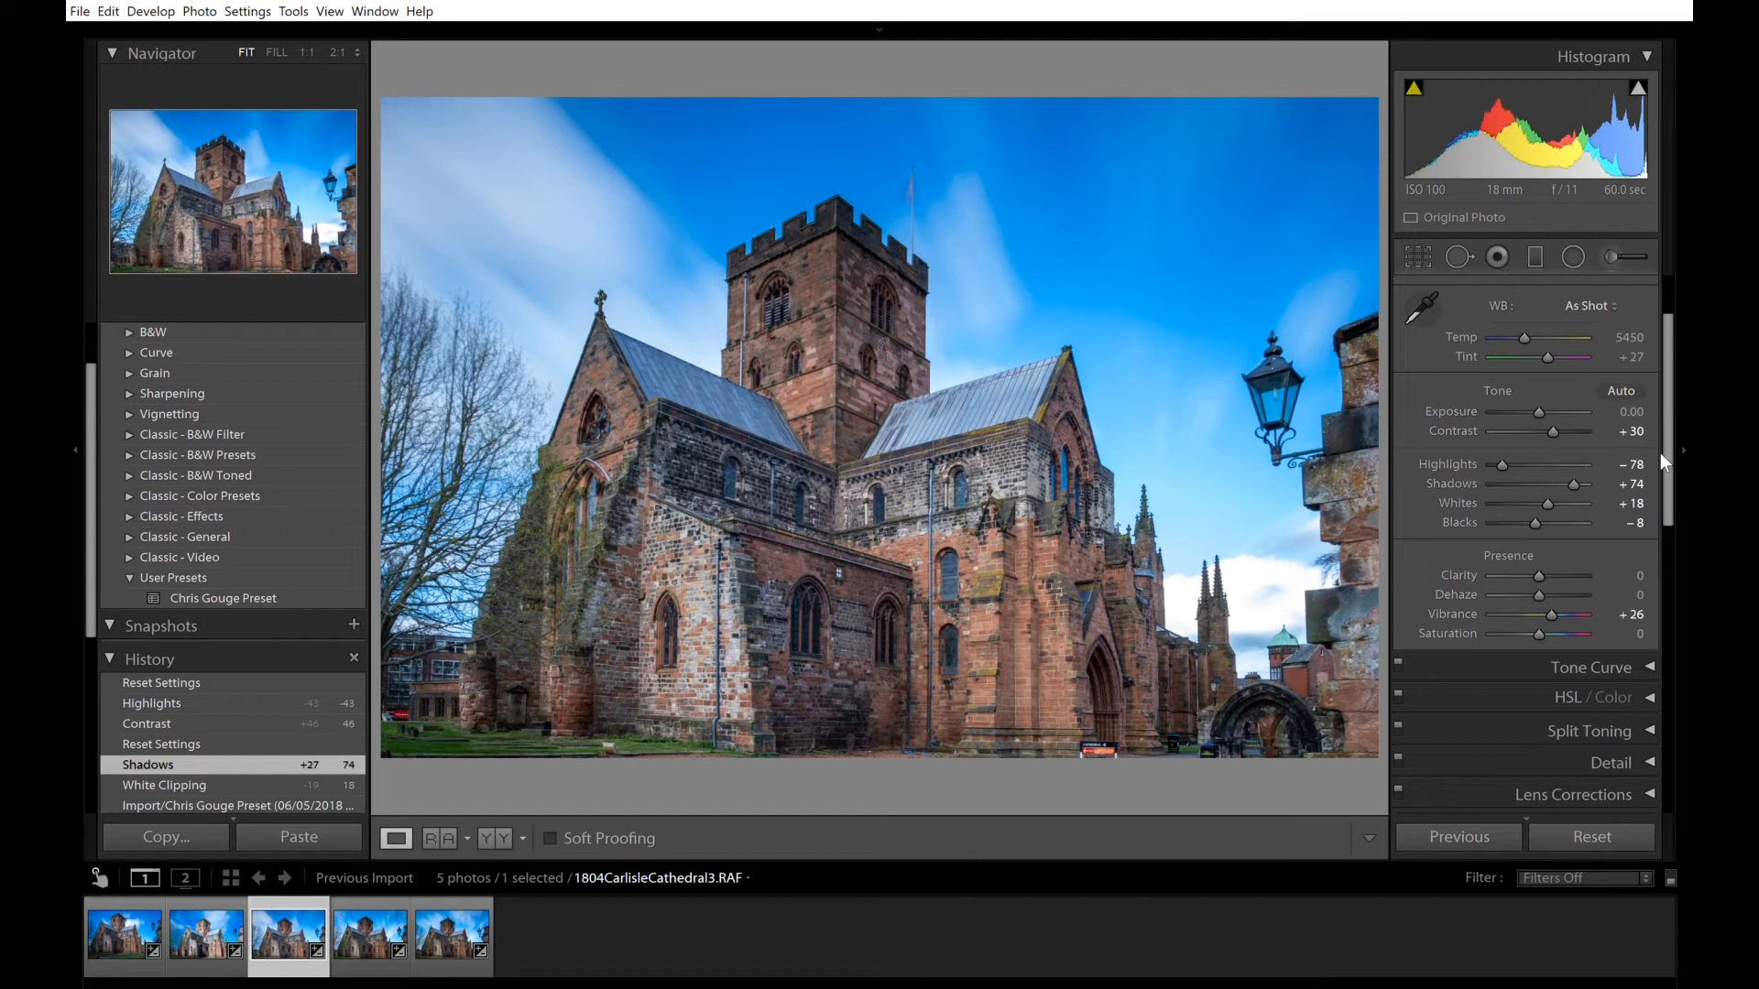
left_click_drag(1669, 386, 1672, 443)
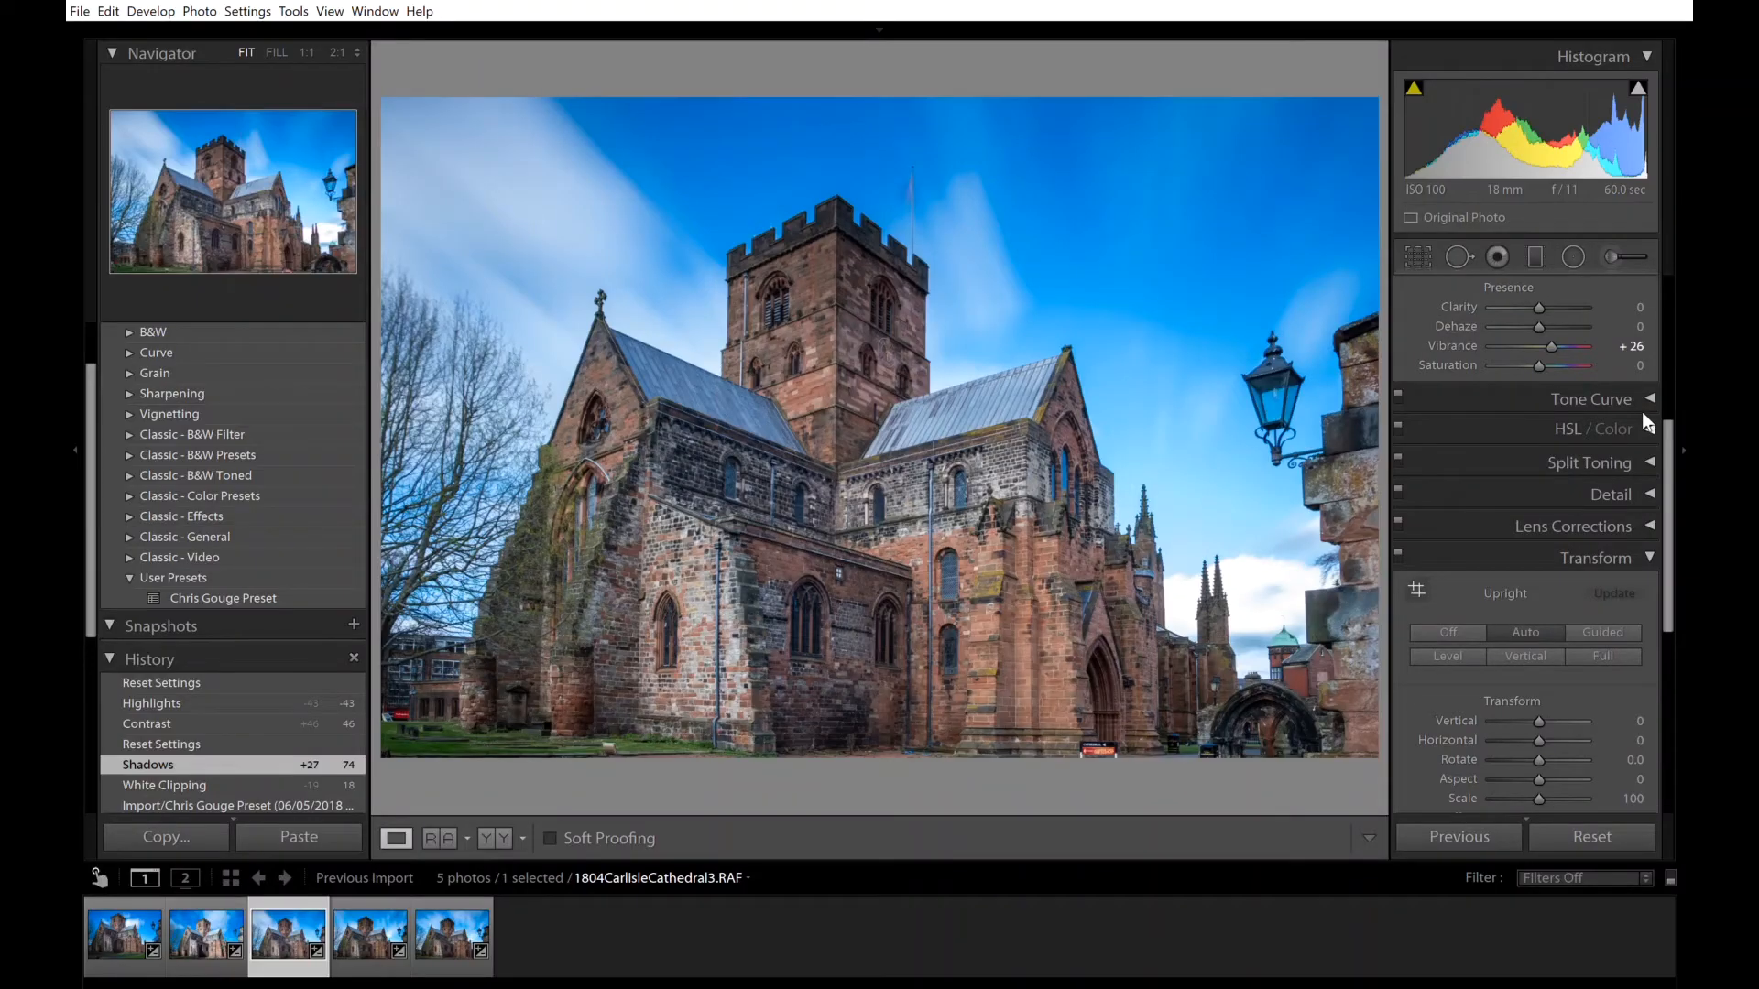
left_click(1647, 414)
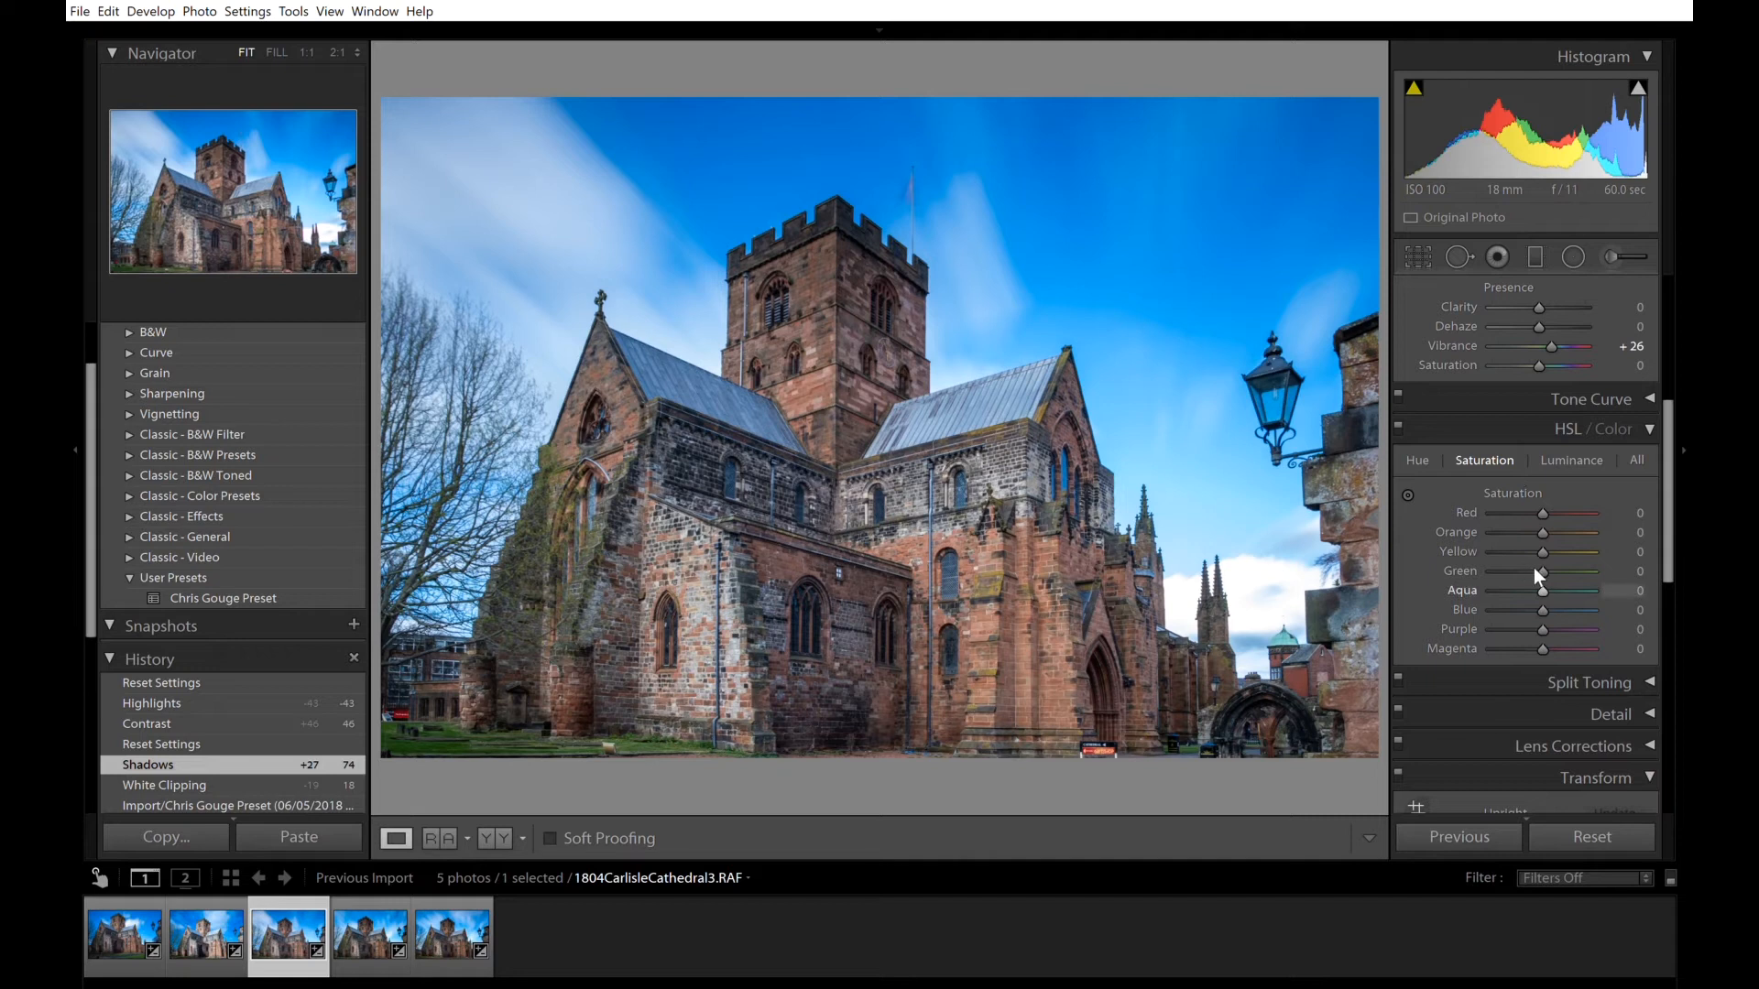
mouse_move(1544, 568)
left_mouse_down()
mouse_move(1568, 578)
mouse_move(1513, 579)
mouse_move(1572, 580)
mouse_move(1530, 581)
left_mouse_up()
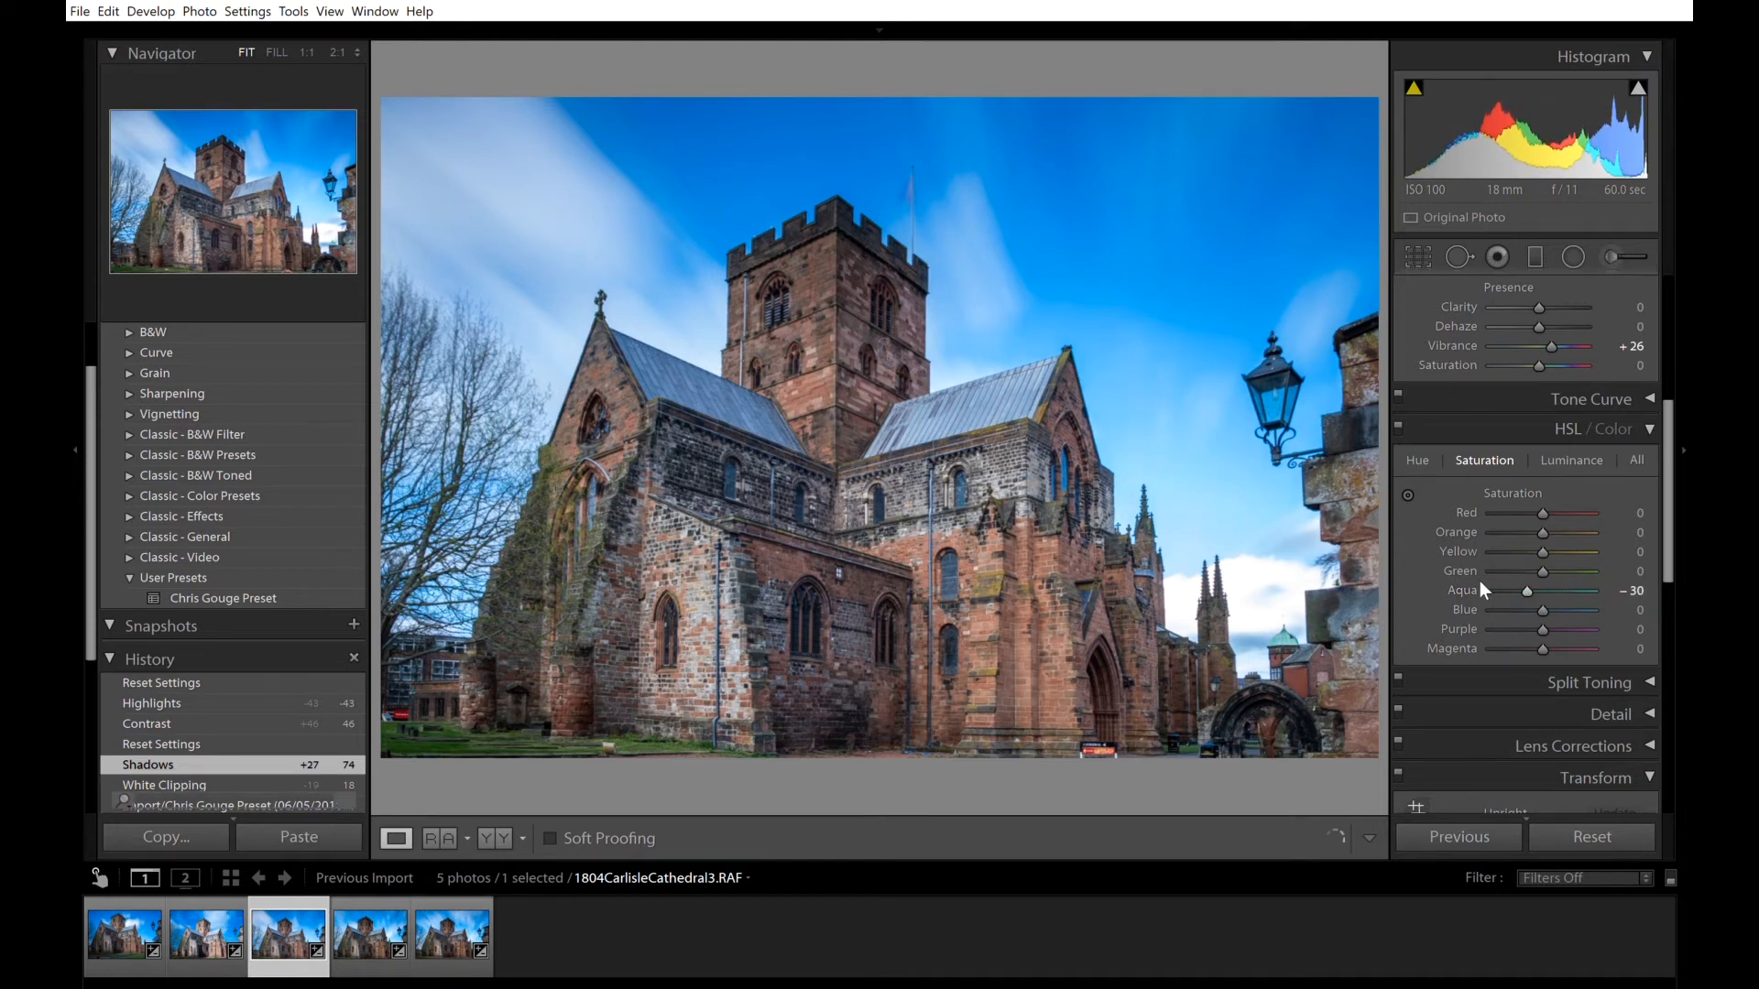
double_click(1468, 584)
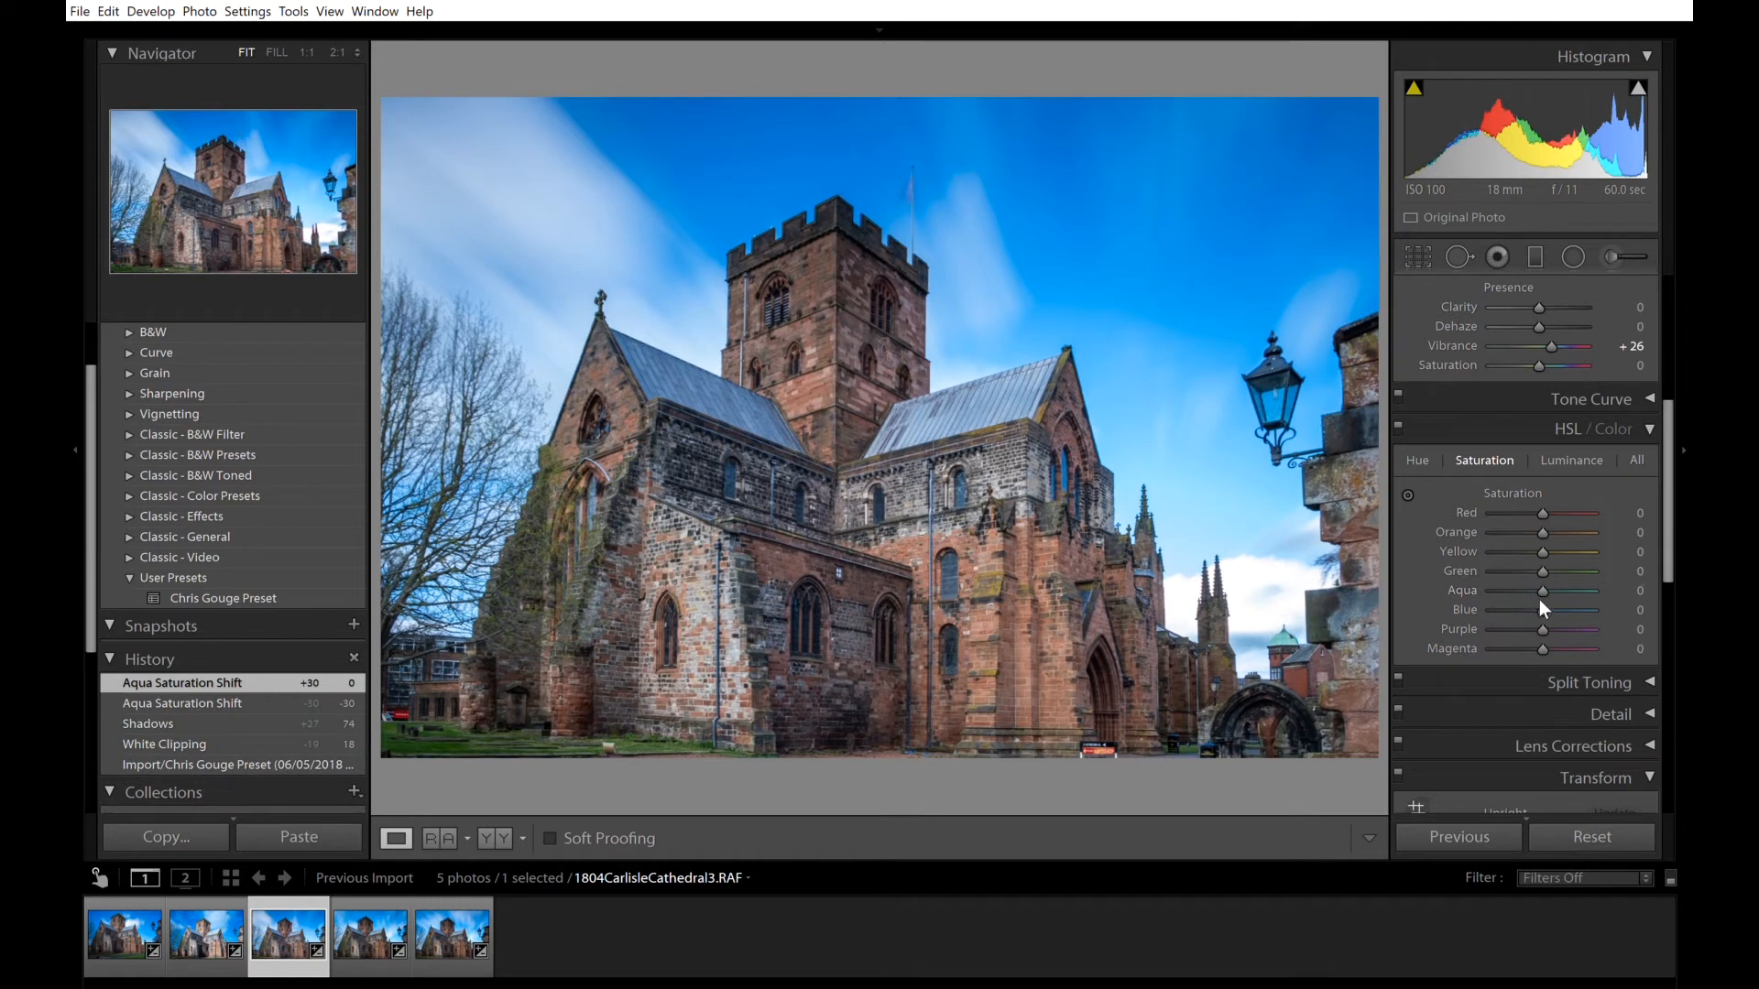
left_click_drag(1536, 585, 1551, 575)
mouse_move(1555, 572)
left_mouse_down()
mouse_move(1543, 548)
mouse_move(1573, 556)
left_mouse_up()
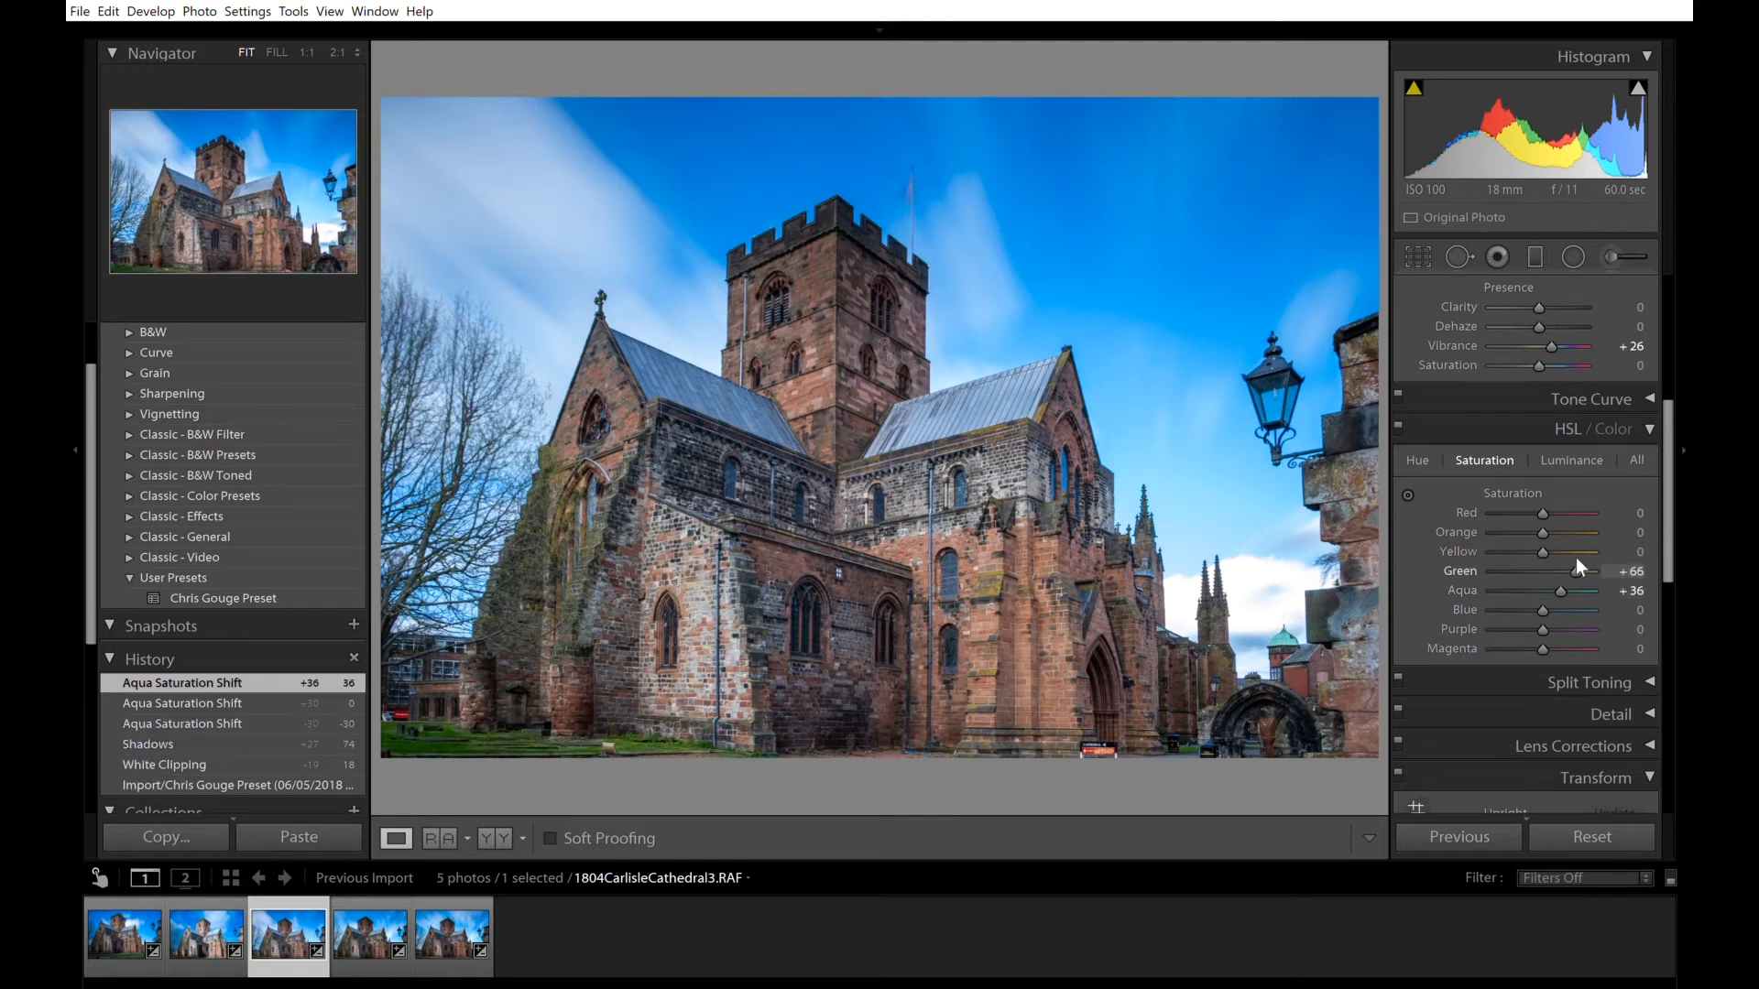
left_click_drag(1577, 560, 1572, 559)
left_click(1653, 429)
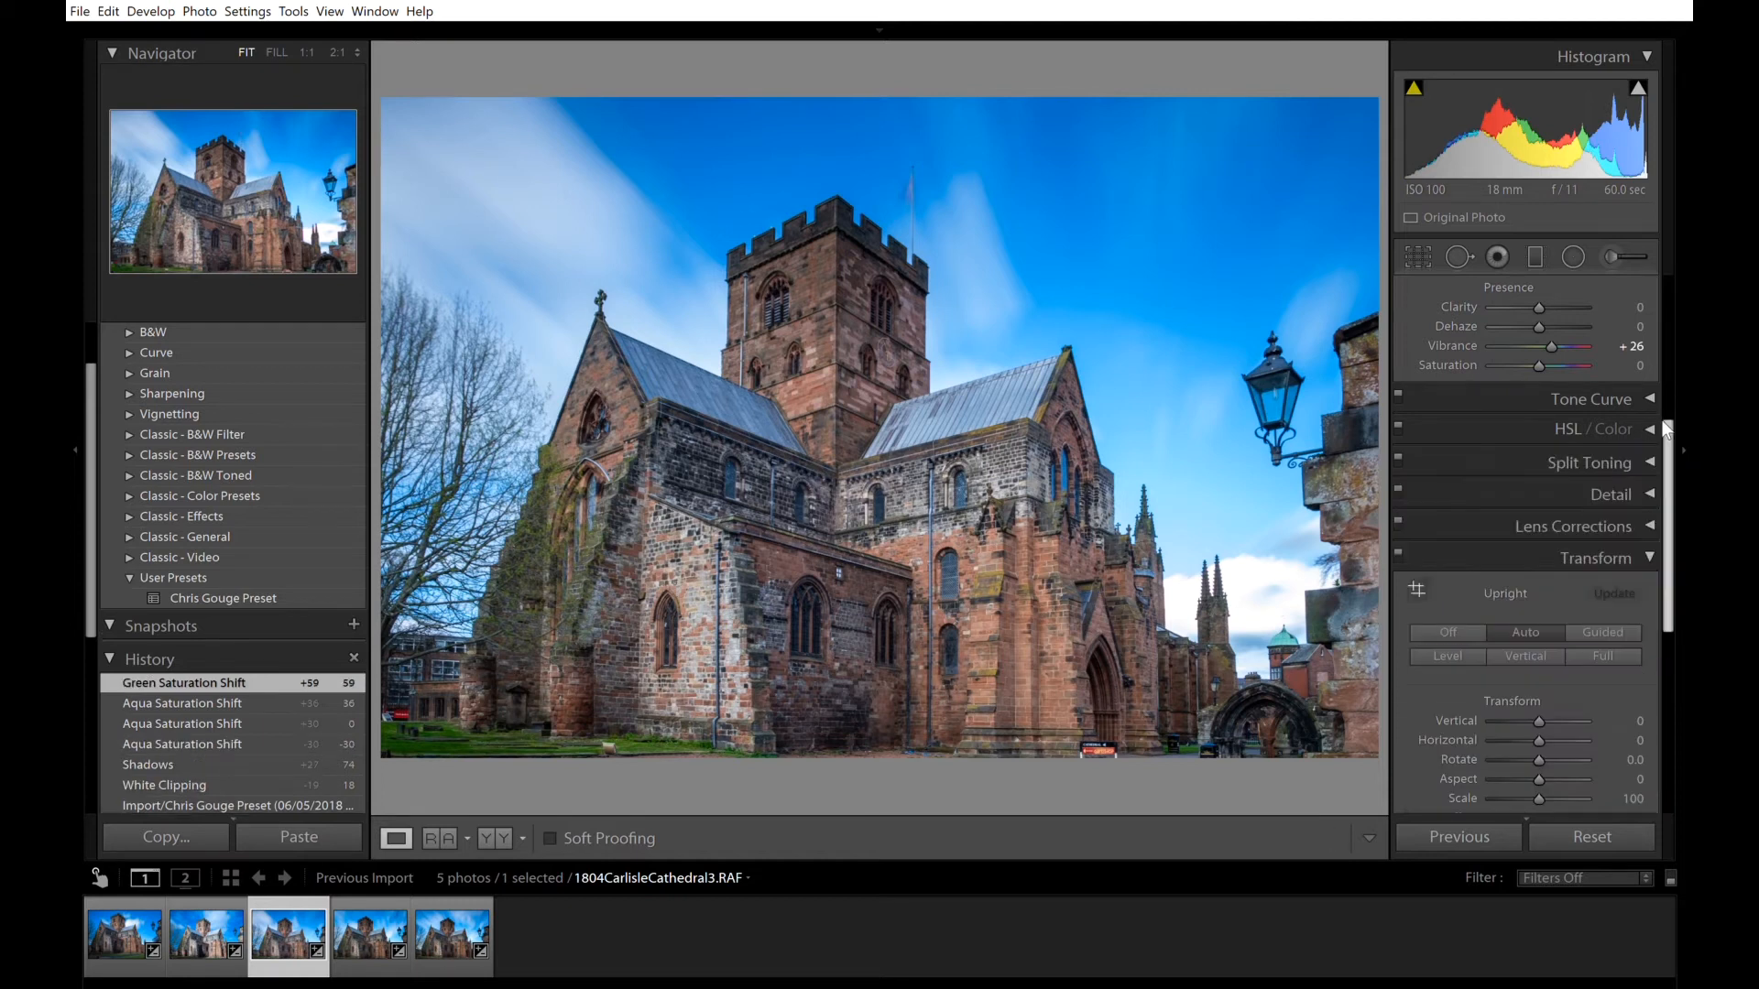
- Try a post-crop vignette amount of −10 and reset the amount to its default
left_click_drag(1669, 425, 1669, 615)
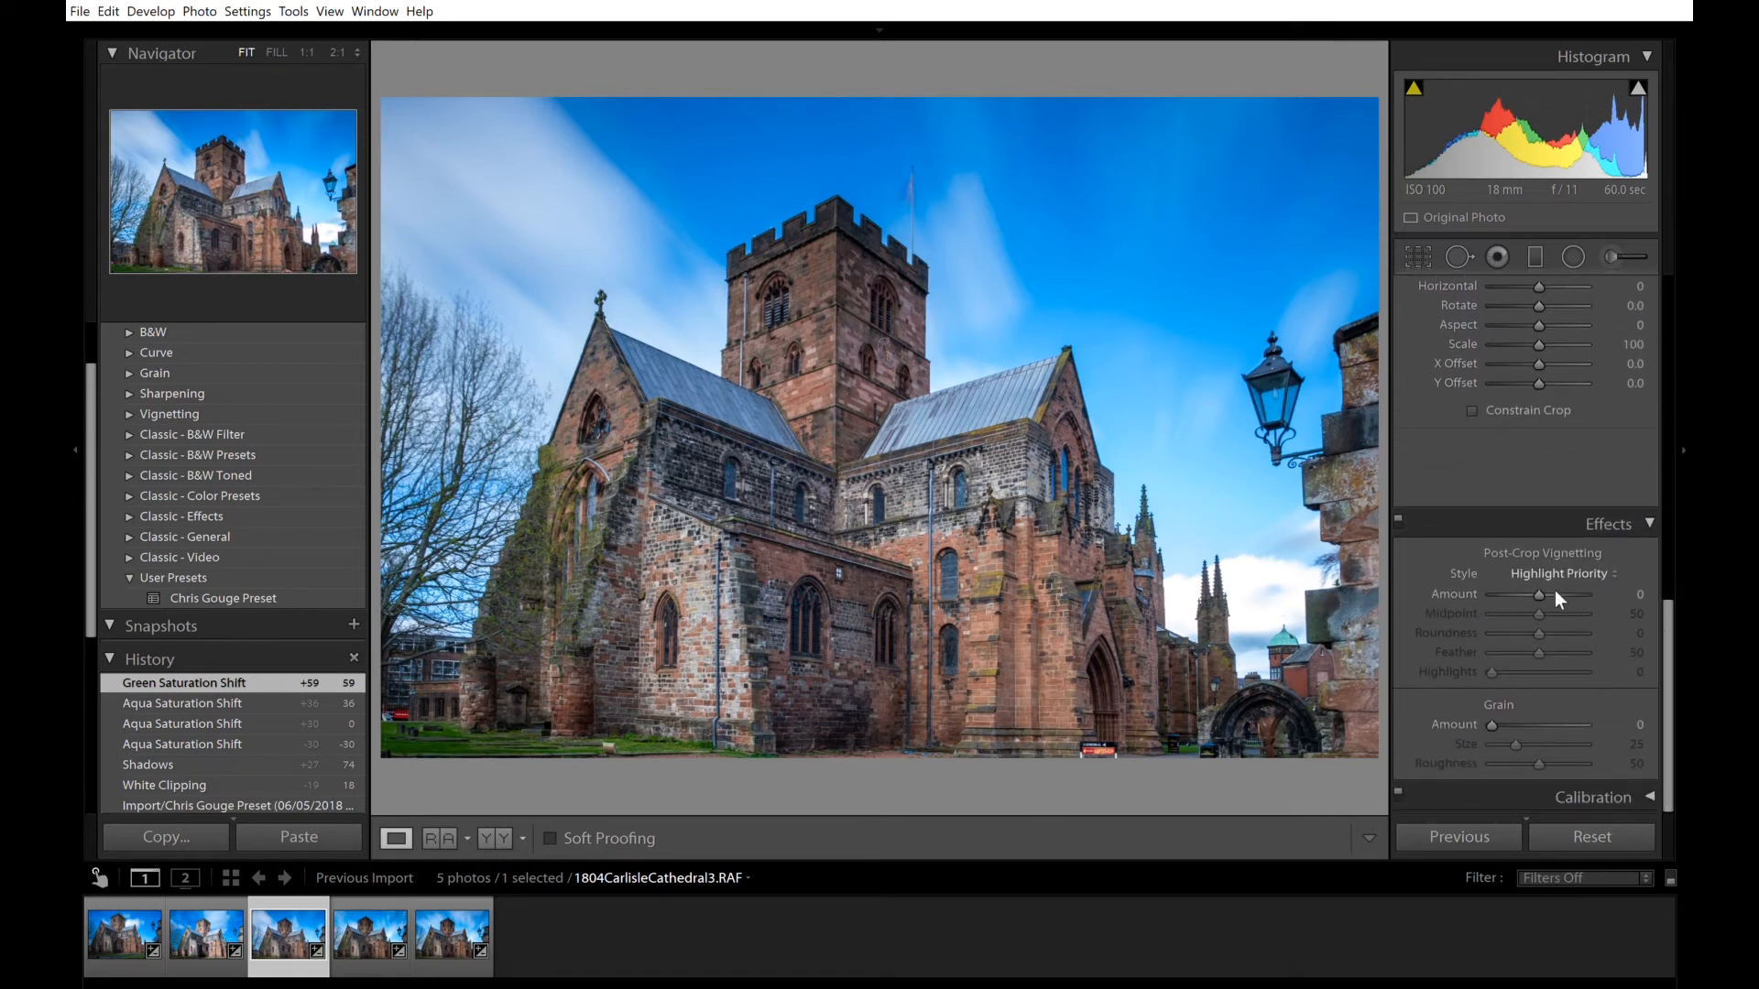
left_click_drag(1536, 574, 1533, 575)
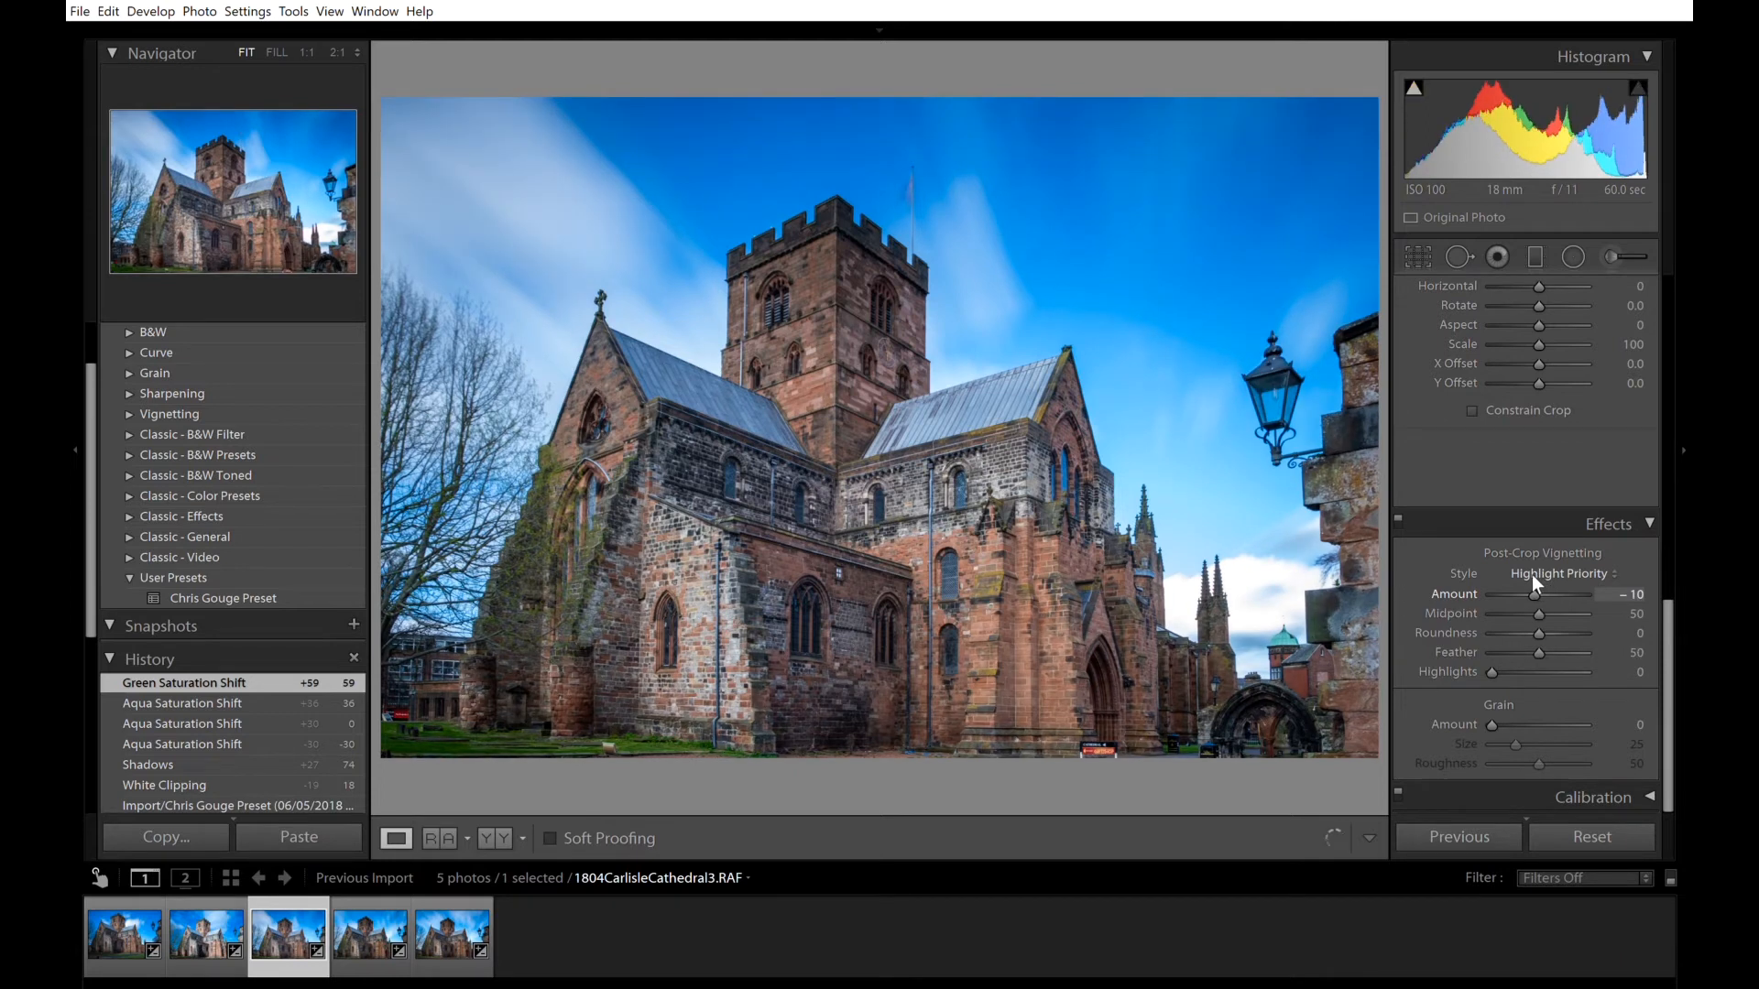
double_click(1452, 578)
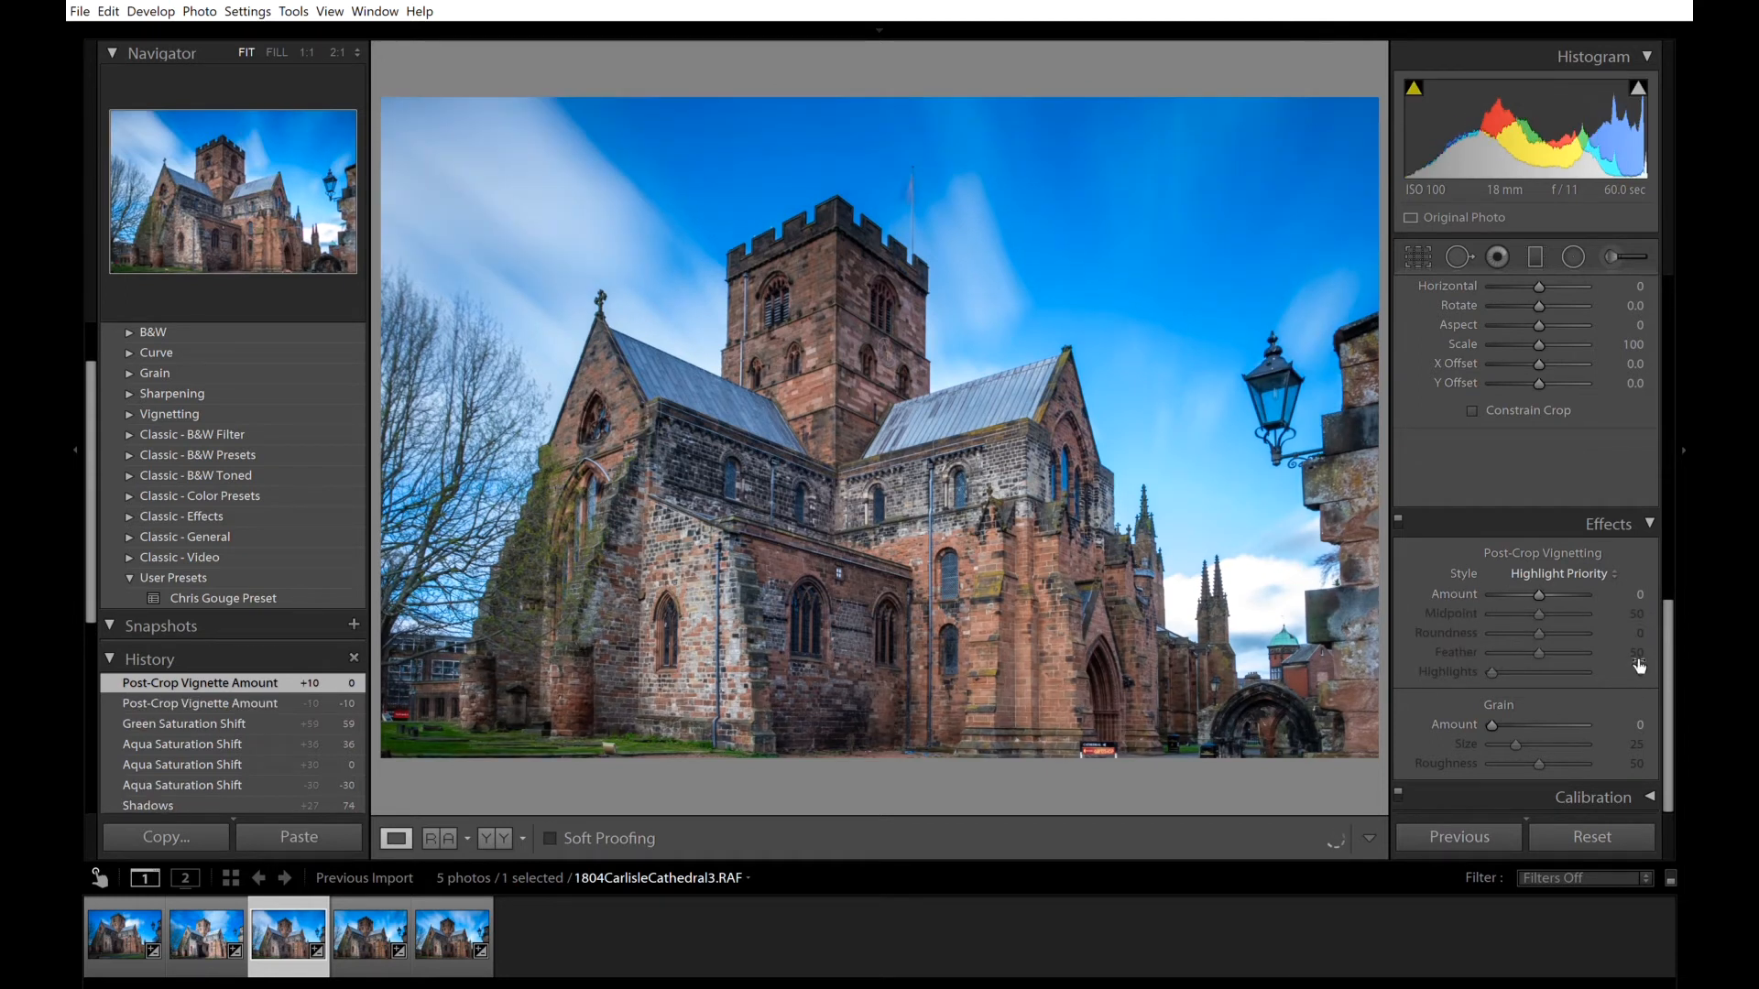
left_click_drag(1669, 650, 1675, 252)
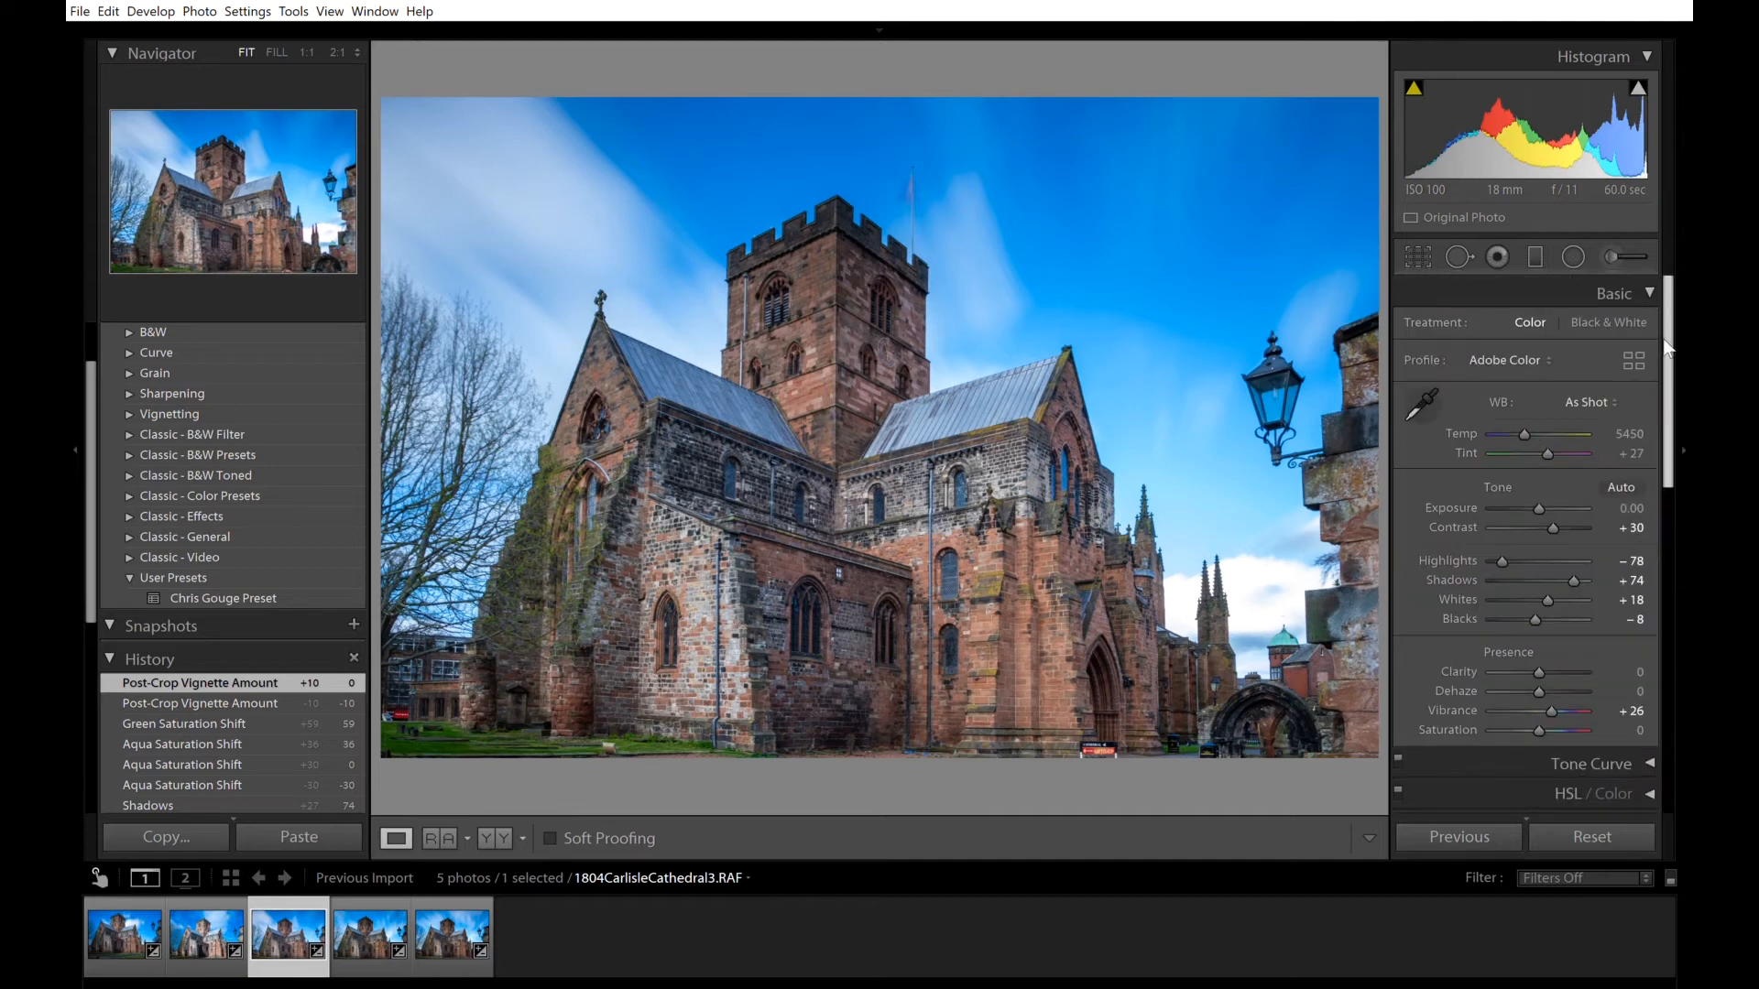